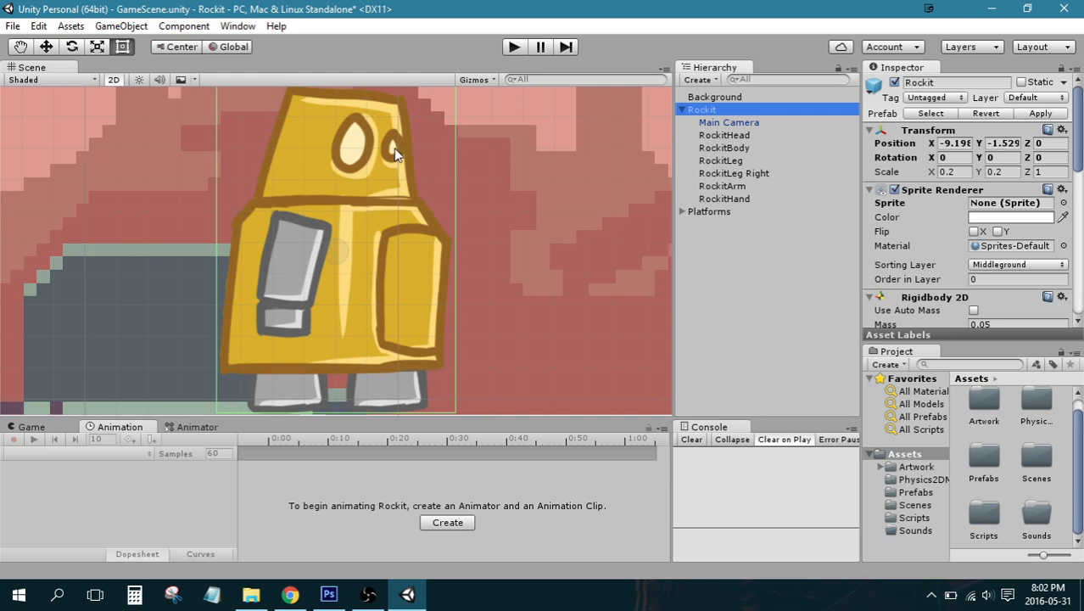
# Examine Rockit's sprite and physics components and its RockitArm and RockitHand child objects.
pyautogui.scroll(-2, 369, 263)
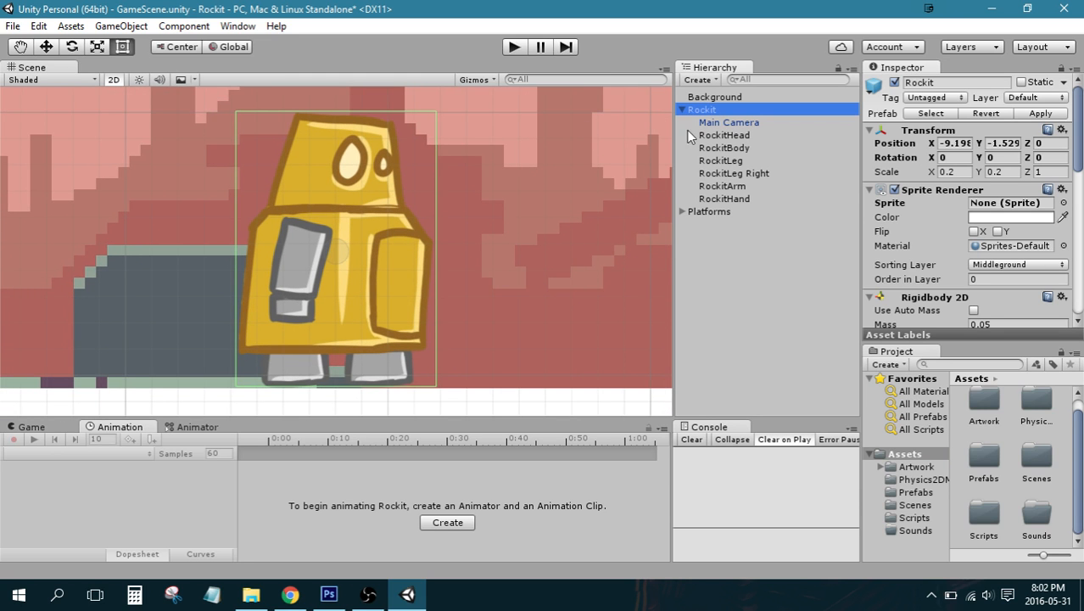
pyautogui.scroll(-2, 333, 248)
pyautogui.scroll(2, 389, 277)
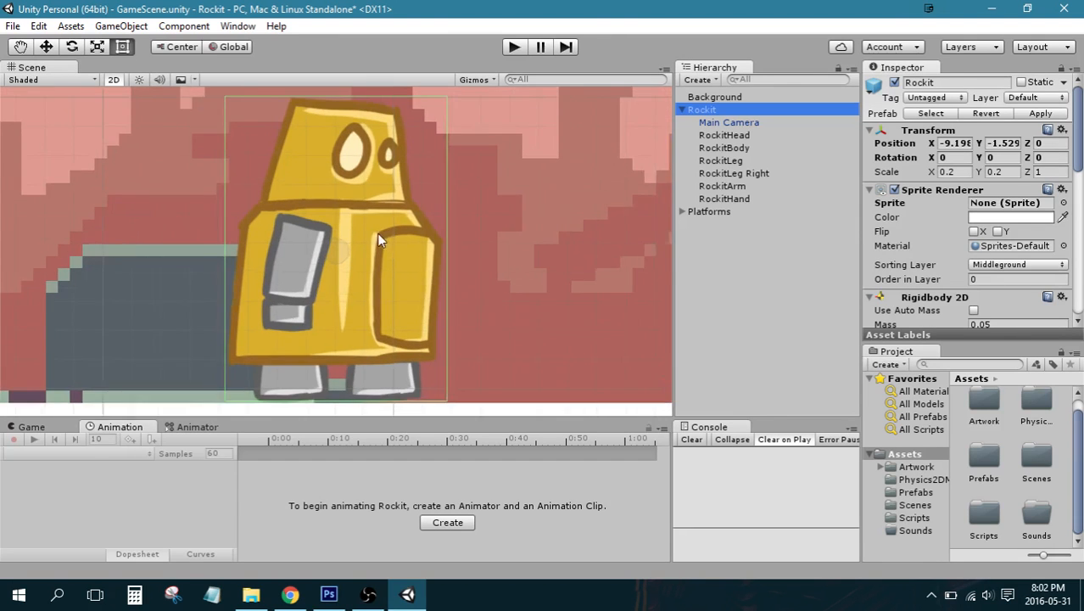
pyautogui.scroll(1, 377, 234)
pyautogui.scroll(-6, 975, 204)
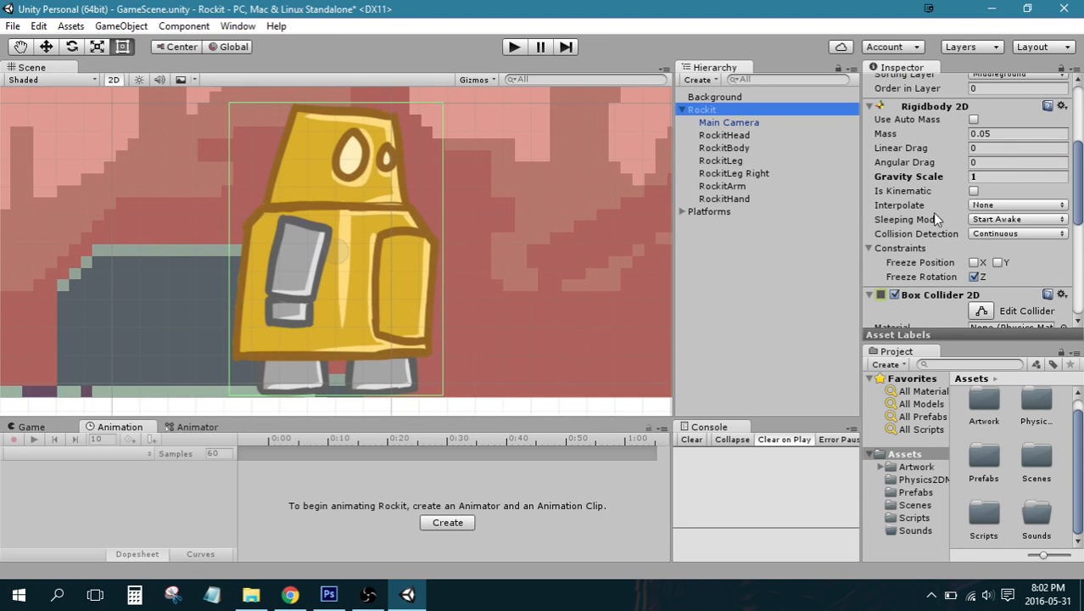
pyautogui.click(738, 186)
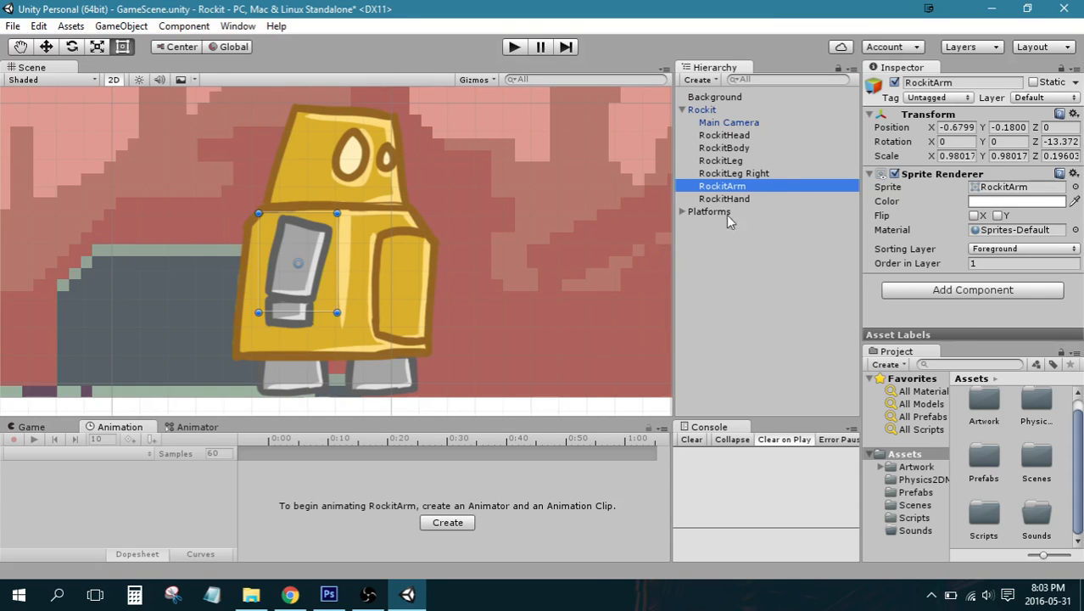
pyautogui.click(747, 201)
pyautogui.keyDown('ctrl'); pyautogui.click(741, 190); pyautogui.keyUp('ctrl')
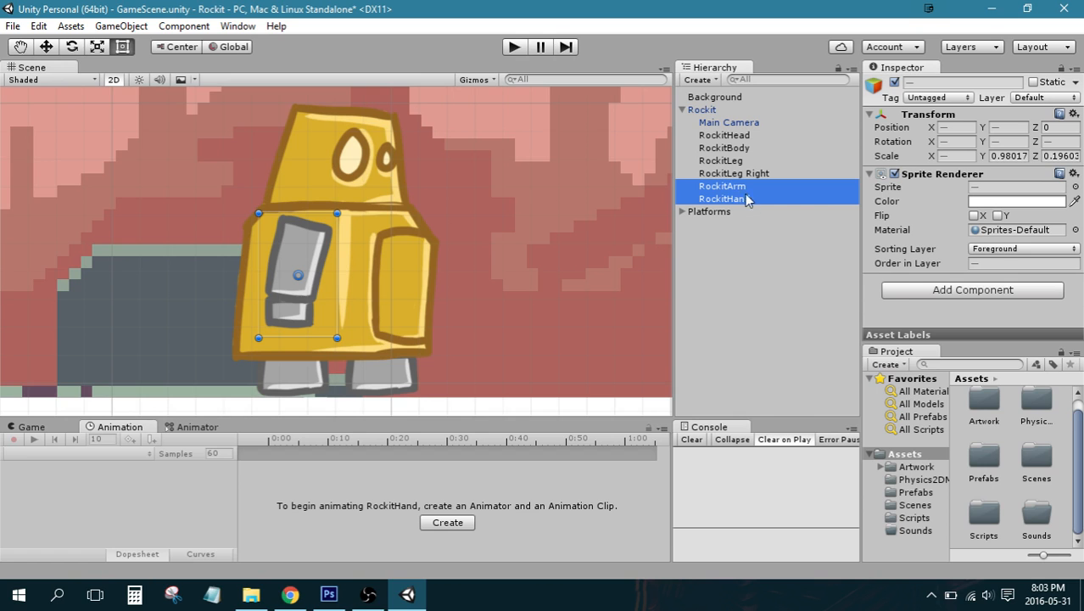
pyautogui.click(728, 252)
pyautogui.click(723, 185)
pyautogui.click(726, 199)
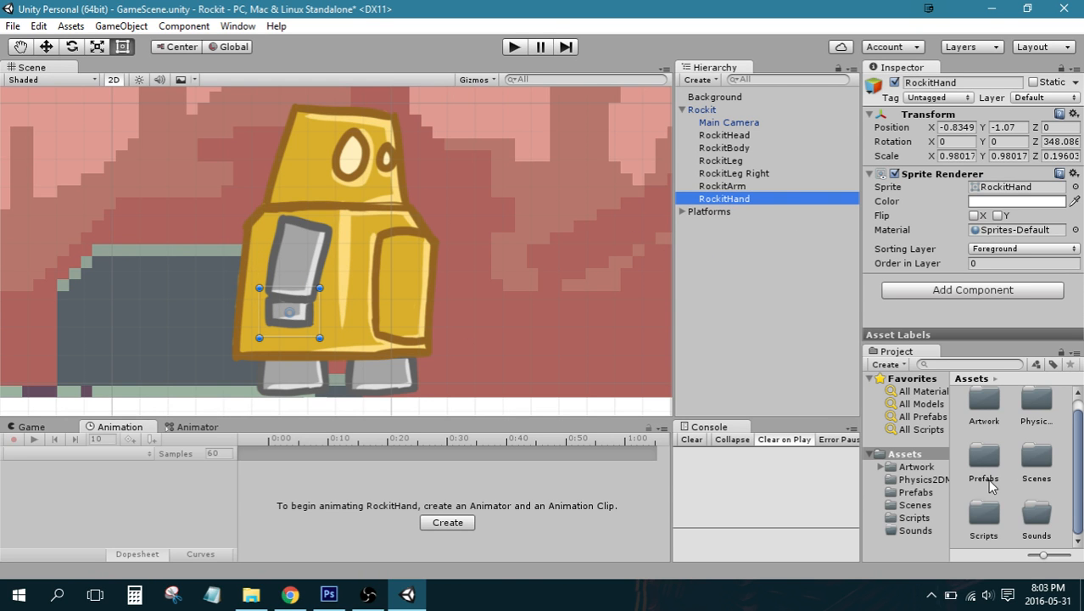
# Create a new folder named Amination inside Assets.
pyautogui.click(1067, 469)
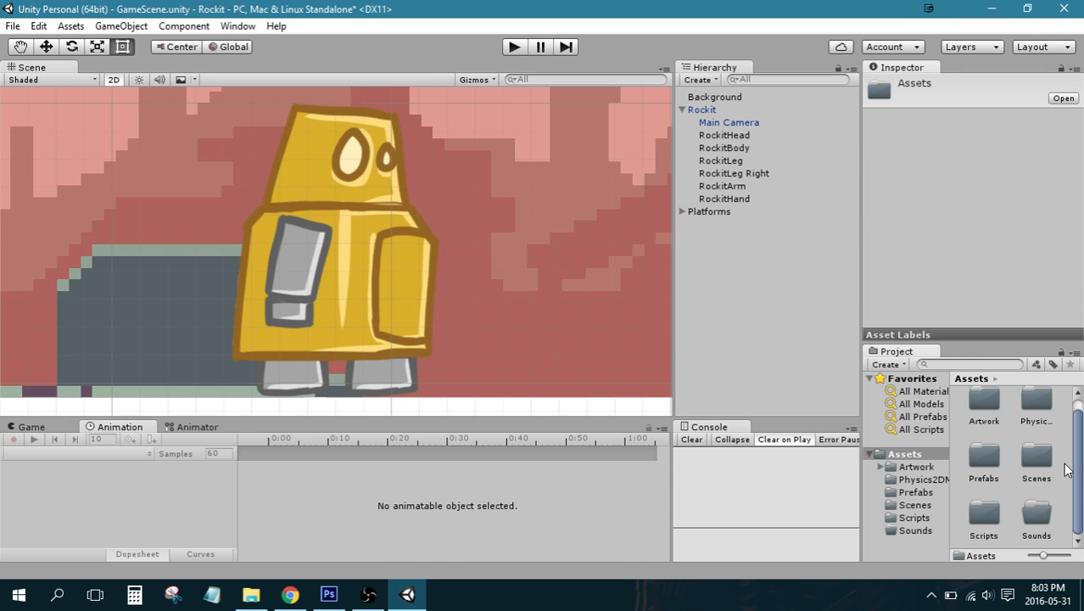
pyautogui.rightClick(1068, 469)
pyautogui.moveTo(947, 173)
pyautogui.click(777, 164)
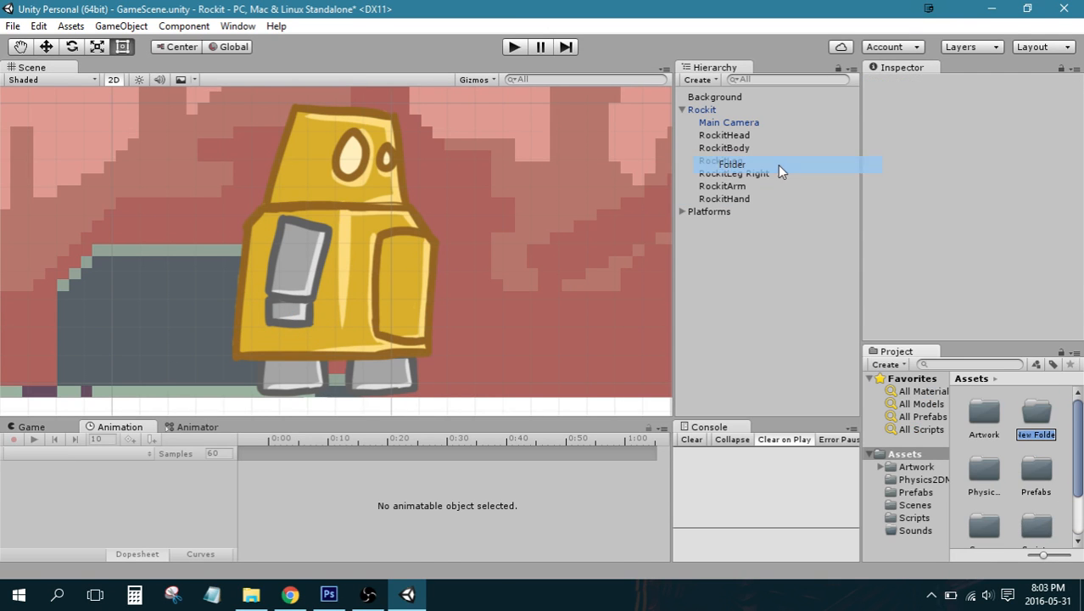
pyautogui.write('Amin')
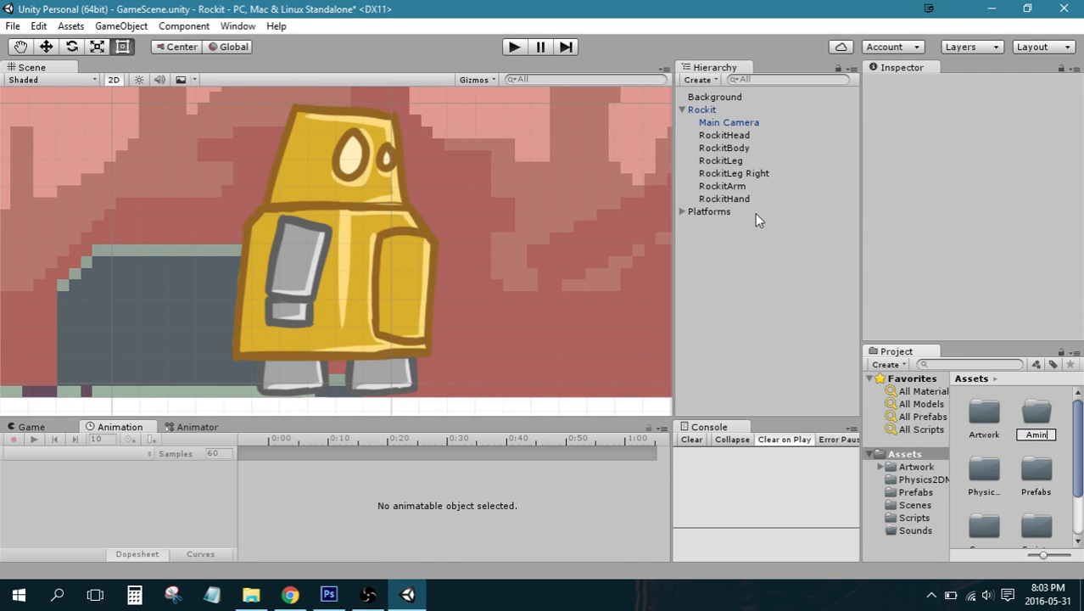
pyautogui.write('ation')
pyautogui.press('Return')
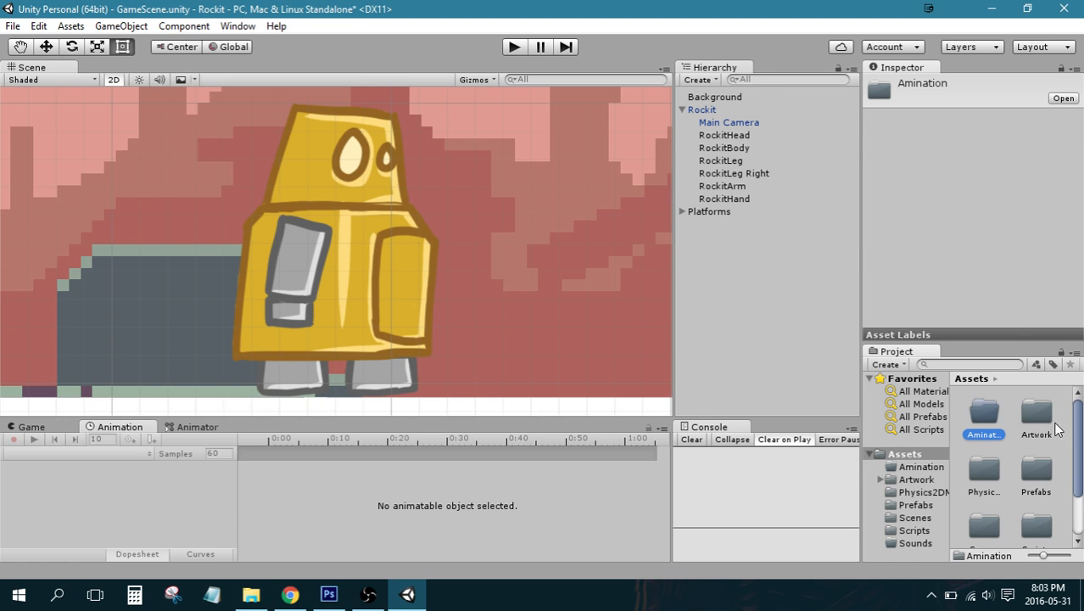
# Open the new Amination folder and correct its name to Animation.
pyautogui.doubleClick(984, 409)
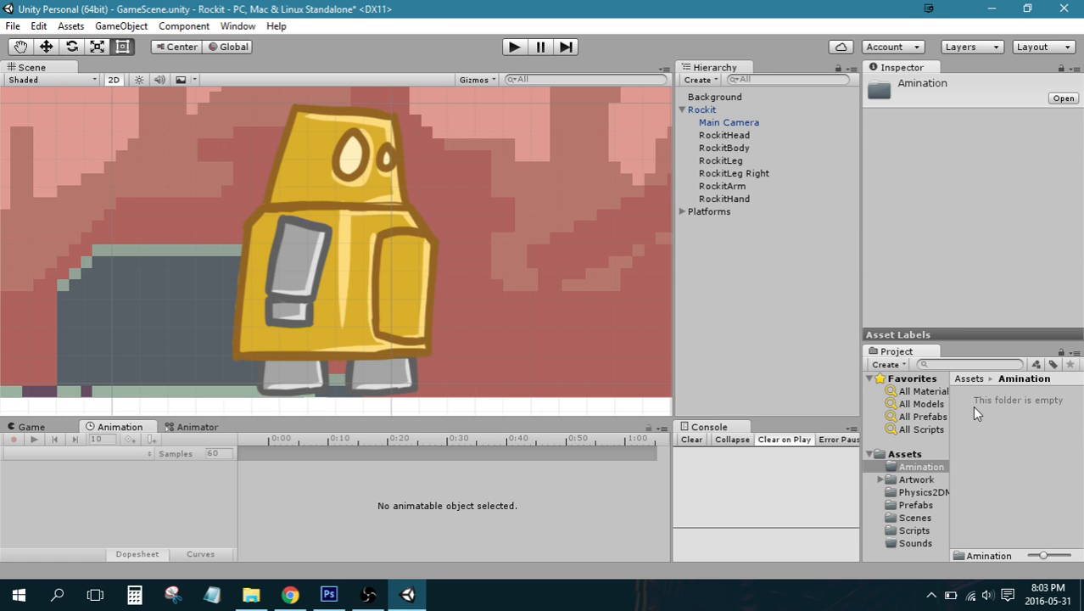
pyautogui.rightClick(931, 468)
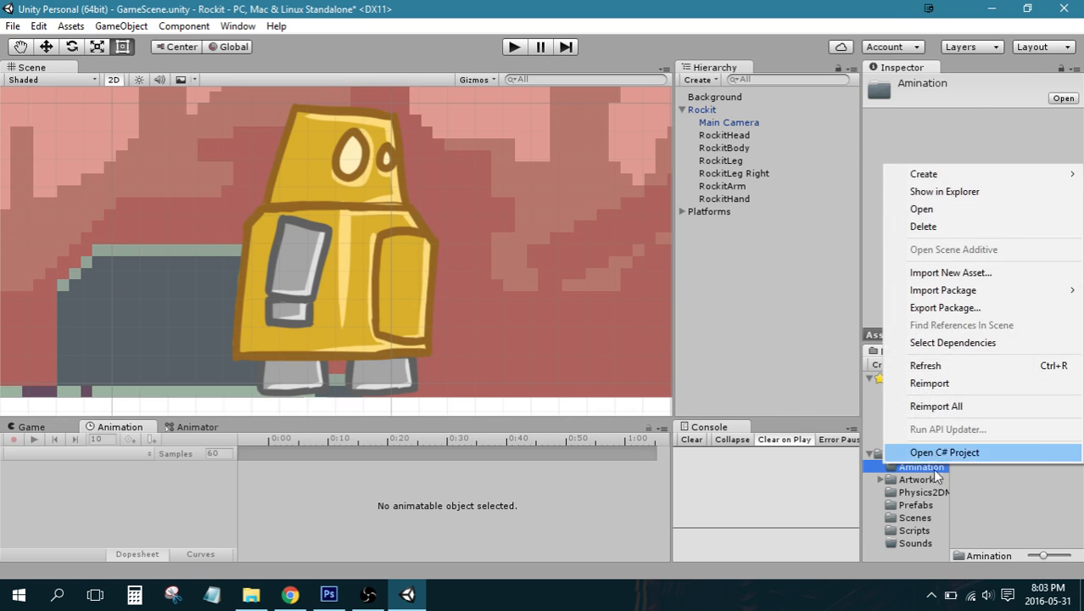
pyautogui.click(924, 467)
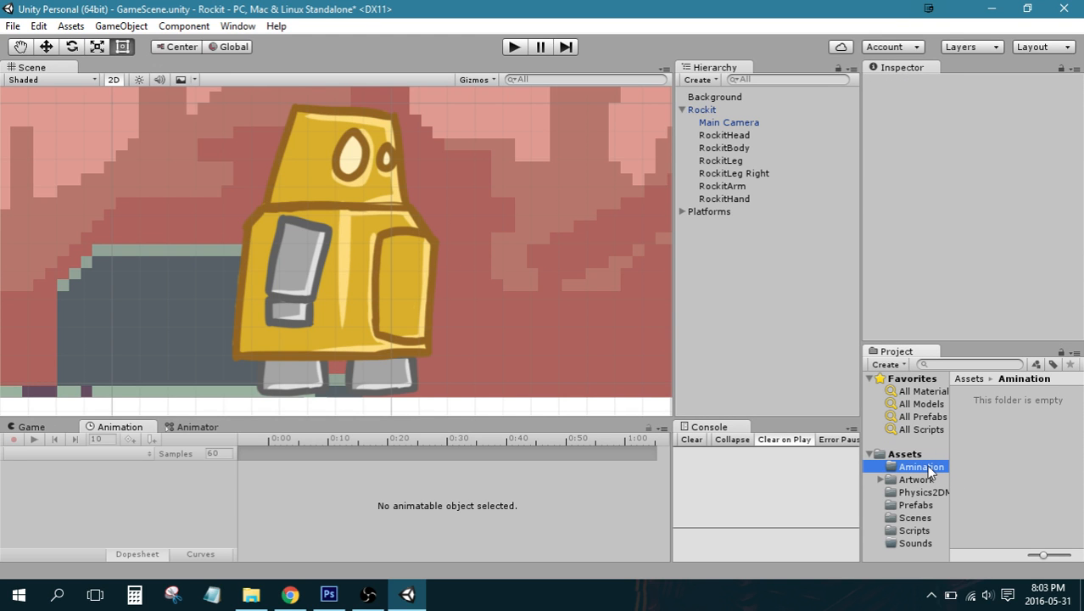
pyautogui.click(928, 468)
pyautogui.click(911, 468)
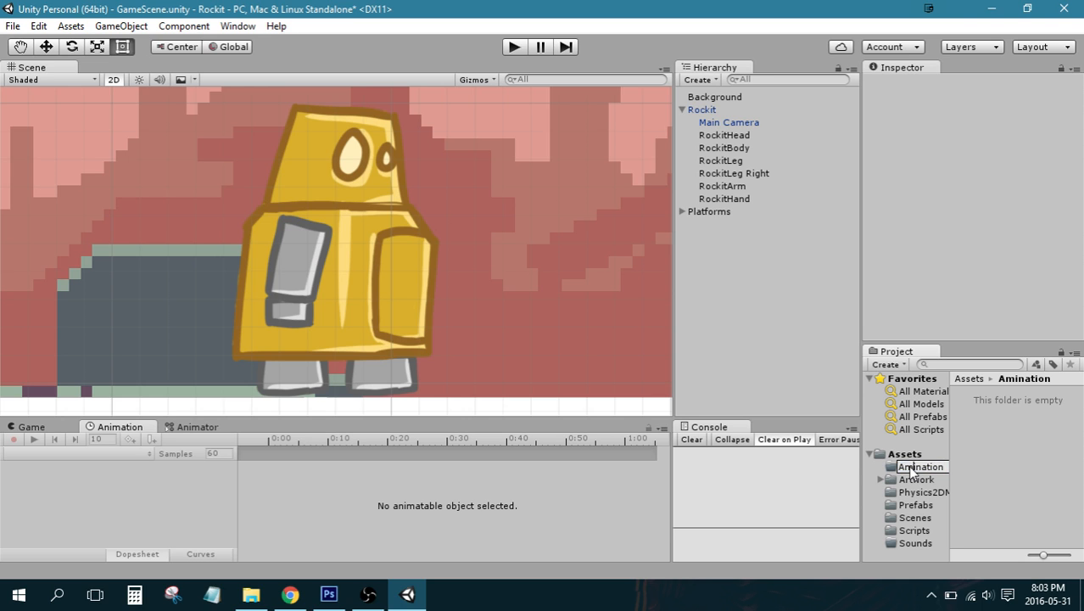
pyautogui.moveTo(912, 468); pyautogui.dragTo(905, 467)
pyautogui.write('nim')
pyautogui.press('Return')
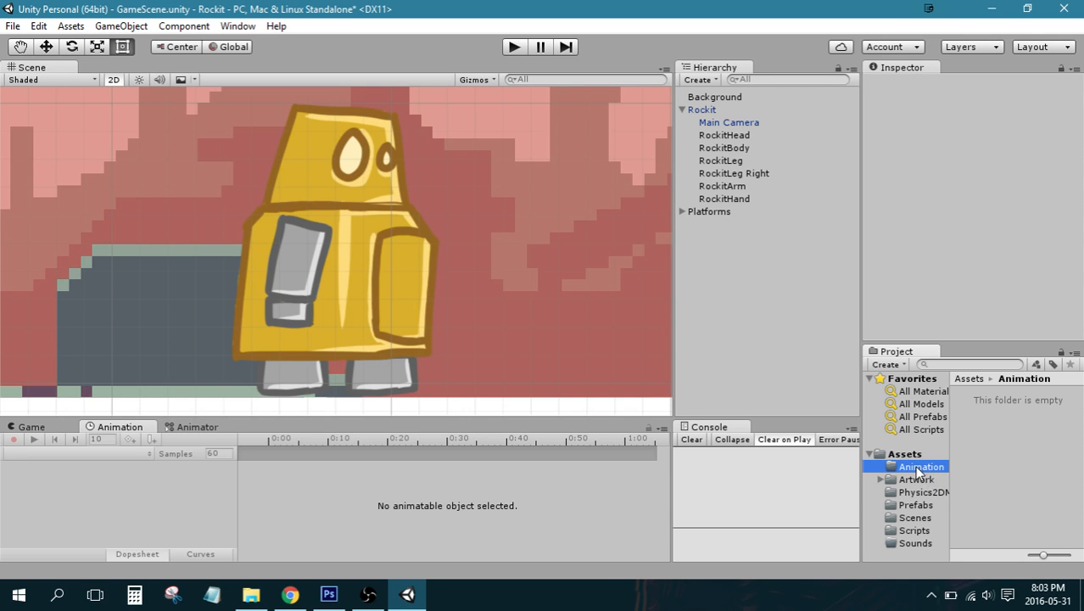
pyautogui.click(739, 185)
pyautogui.keyDown('ctrl'); pyautogui.click(743, 199); pyautogui.keyUp('ctrl')
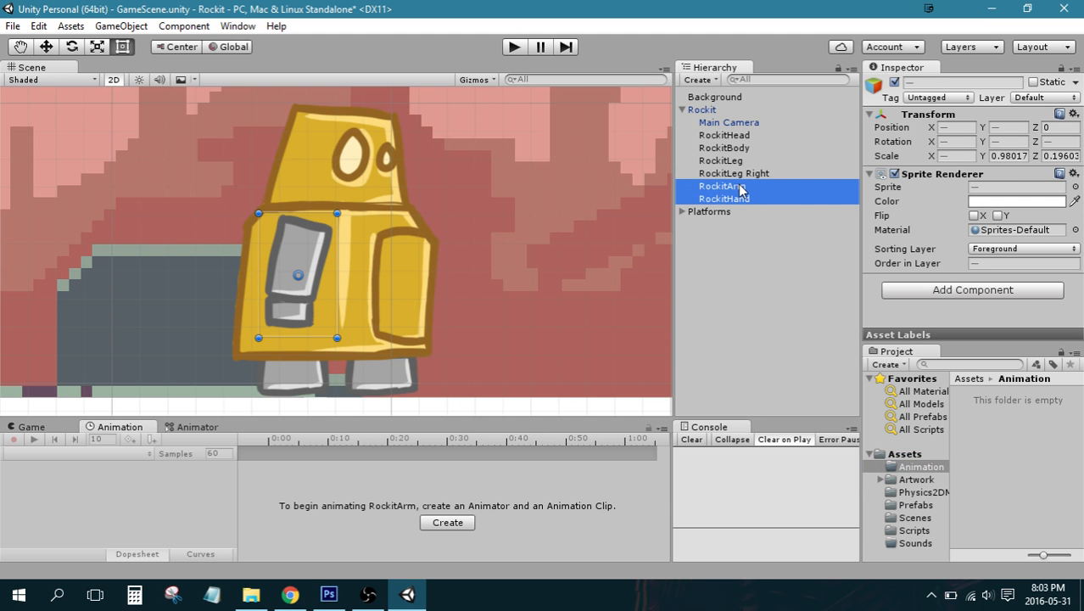
pyautogui.rightClick(719, 235)
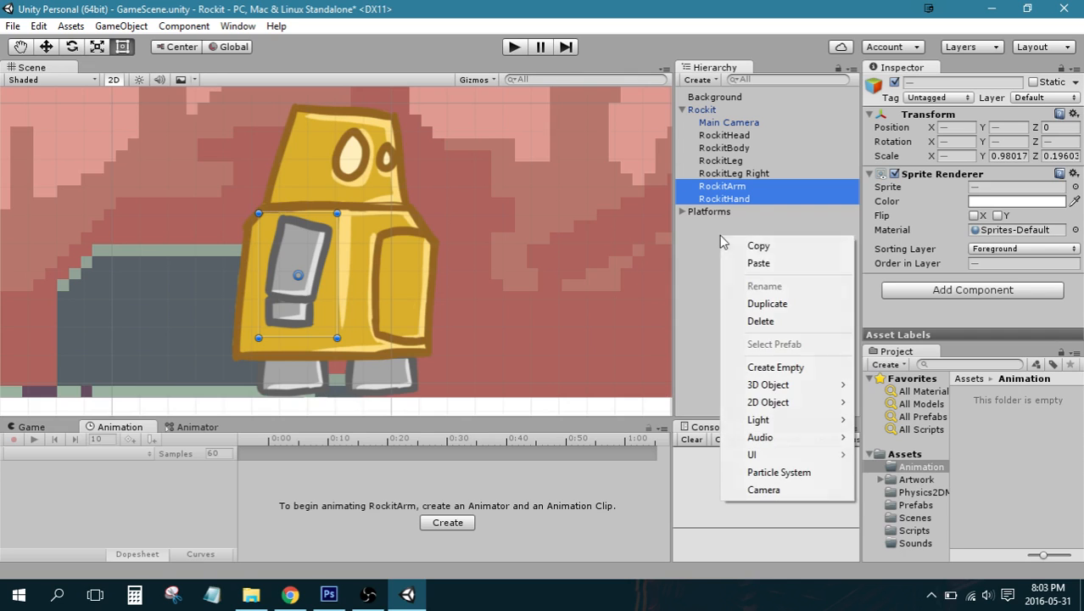
pyautogui.click(699, 294)
# Create an empty game object in the scene and name it Arms.
pyautogui.rightClick(737, 224)
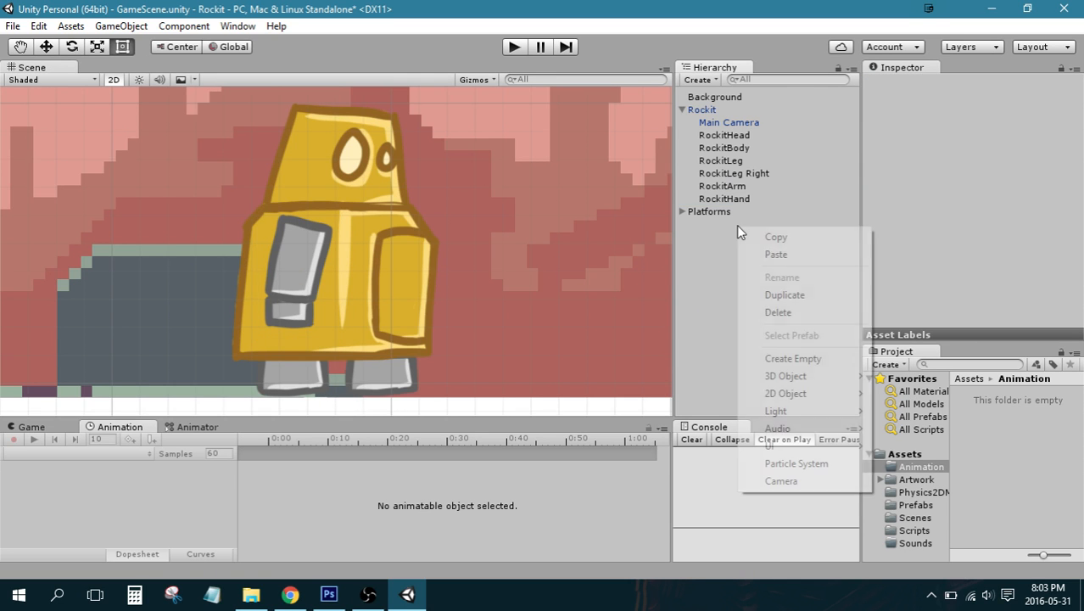
pyautogui.click(784, 358)
pyautogui.click(962, 84)
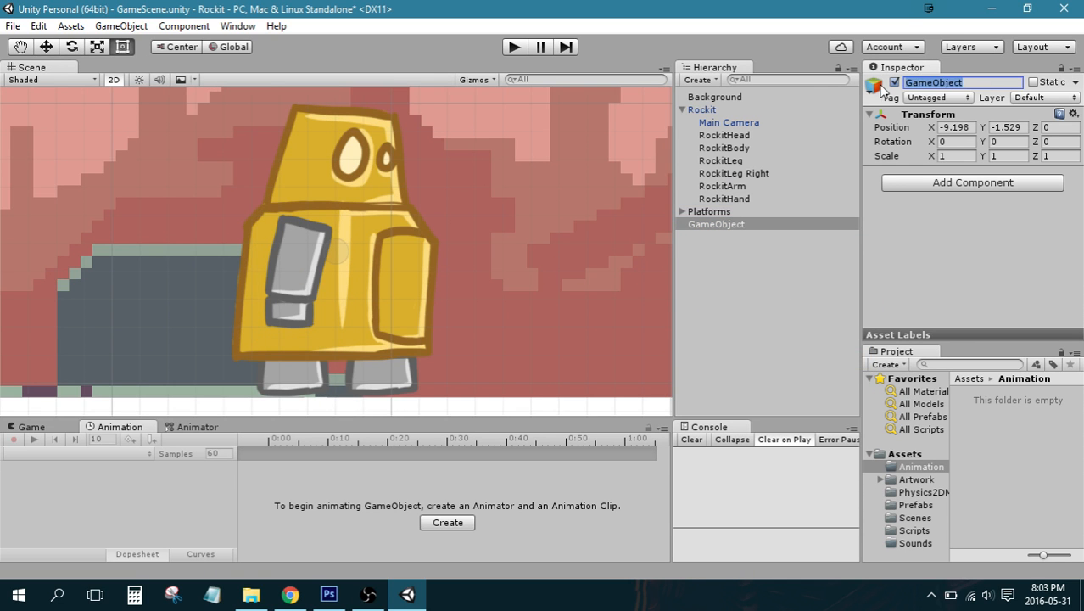
pyautogui.write('Arms')
pyautogui.press('Return')
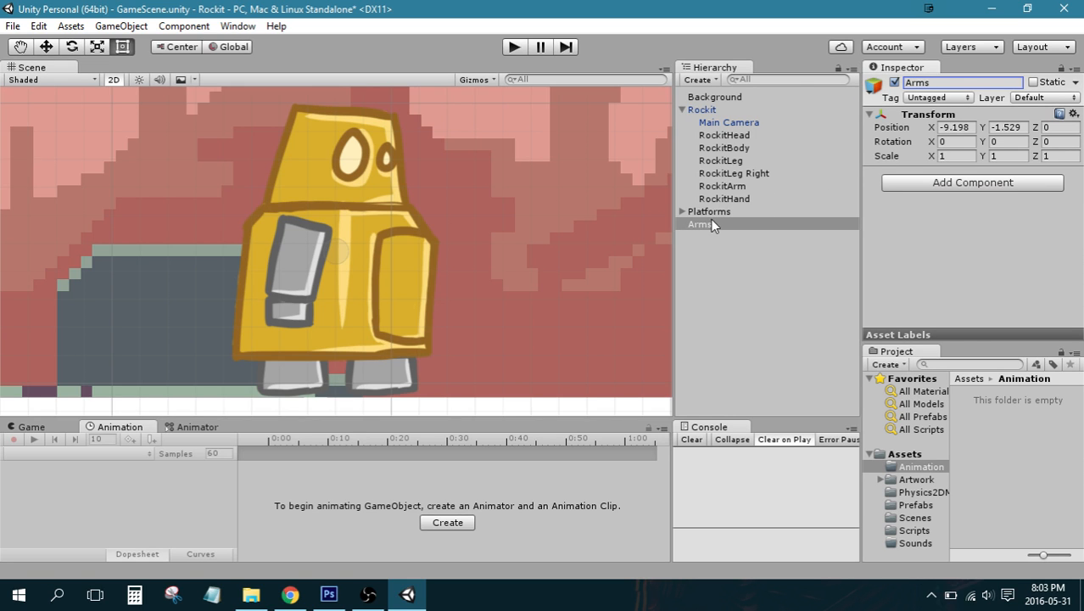
# Make Arms a child of Rockit and parent RockitArm and RockitHand under it.
pyautogui.moveTo(713, 225); pyautogui.dragTo(733, 190)
pyautogui.click(745, 199)
pyautogui.keyDown('shift'); pyautogui.click(745, 213); pyautogui.keyUp('shift')
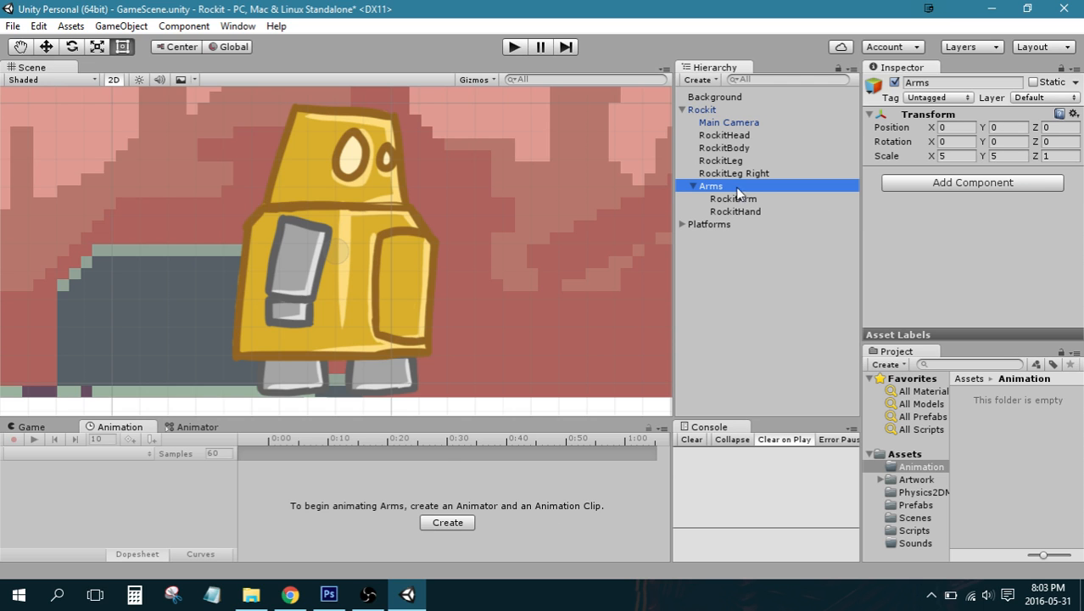
# Create an animation clip for Arms and save it as ArmAnimation.anim in the Animation folder.
pyautogui.click(451, 519)
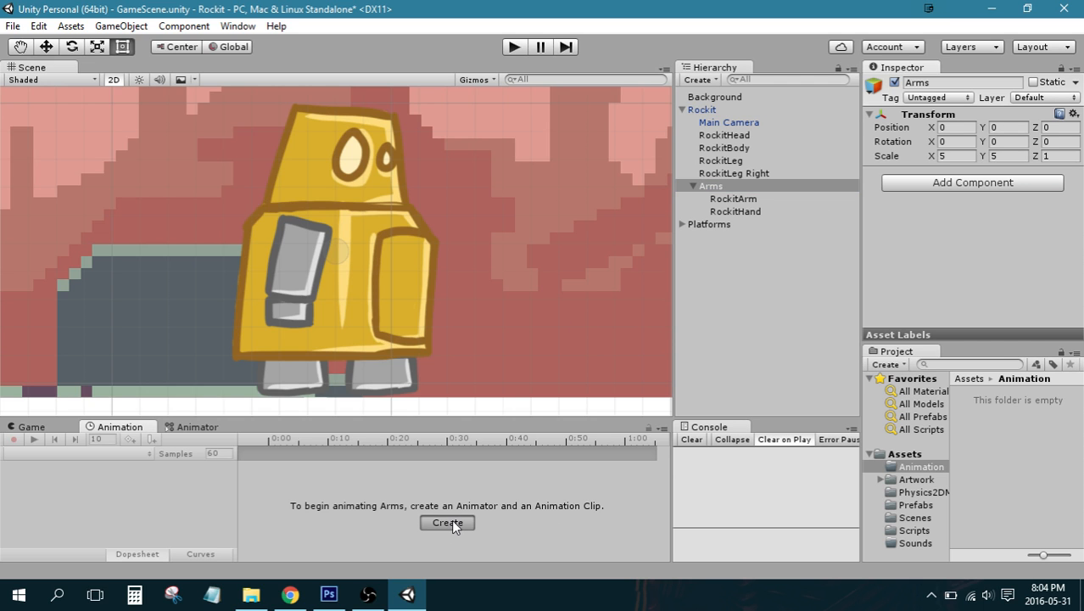
pyautogui.click(237, 25)
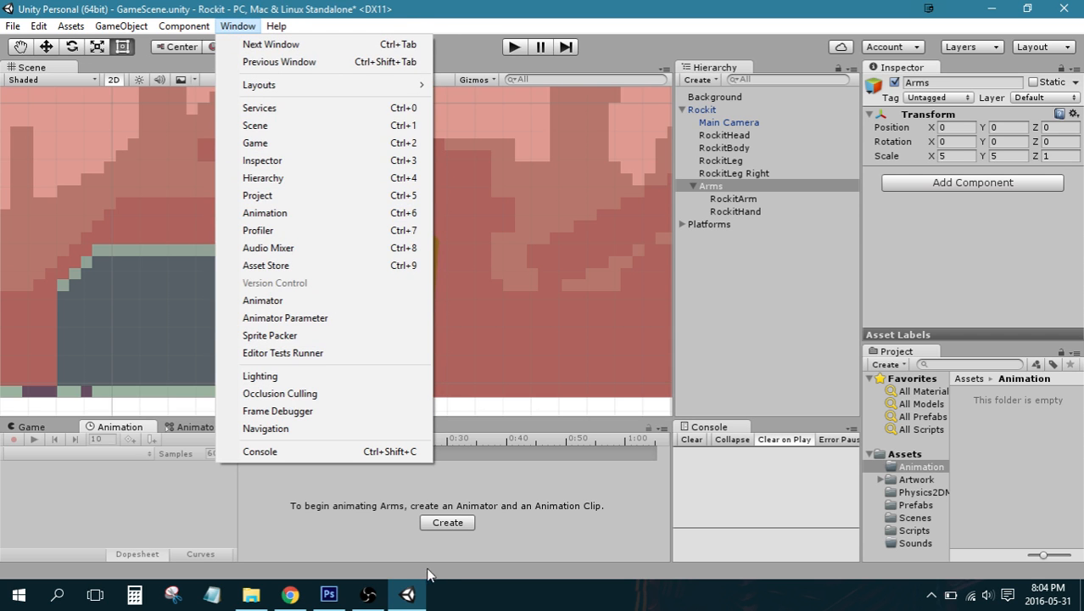
pyautogui.click(417, 519)
pyautogui.click(457, 520)
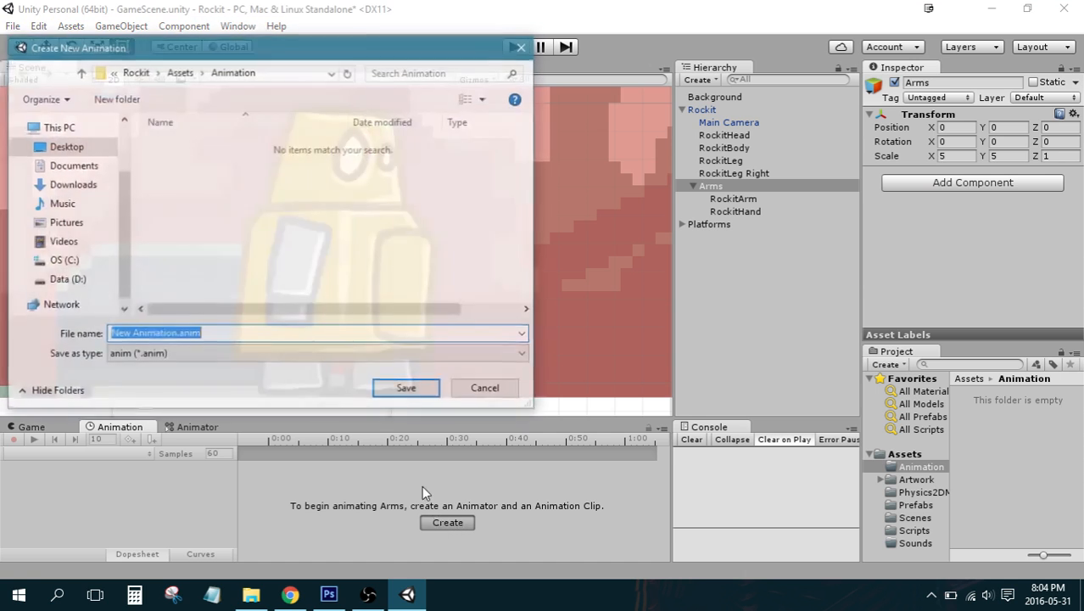
pyautogui.moveTo(177, 333); pyautogui.dragTo(80, 331)
pyautogui.write('ArmAnima')
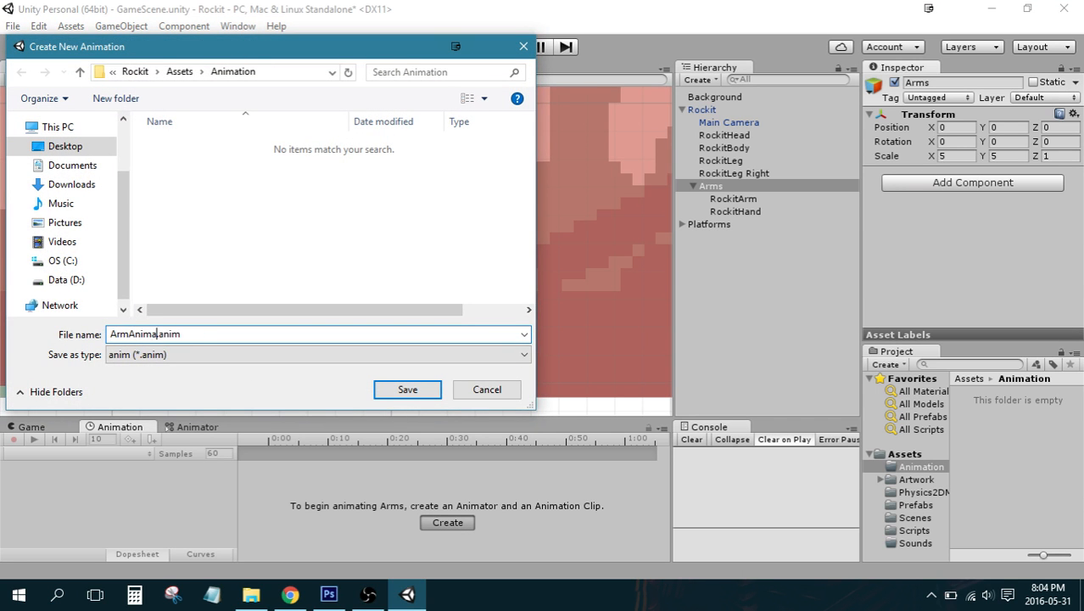
pyautogui.write('tion')
pyautogui.press('Return')
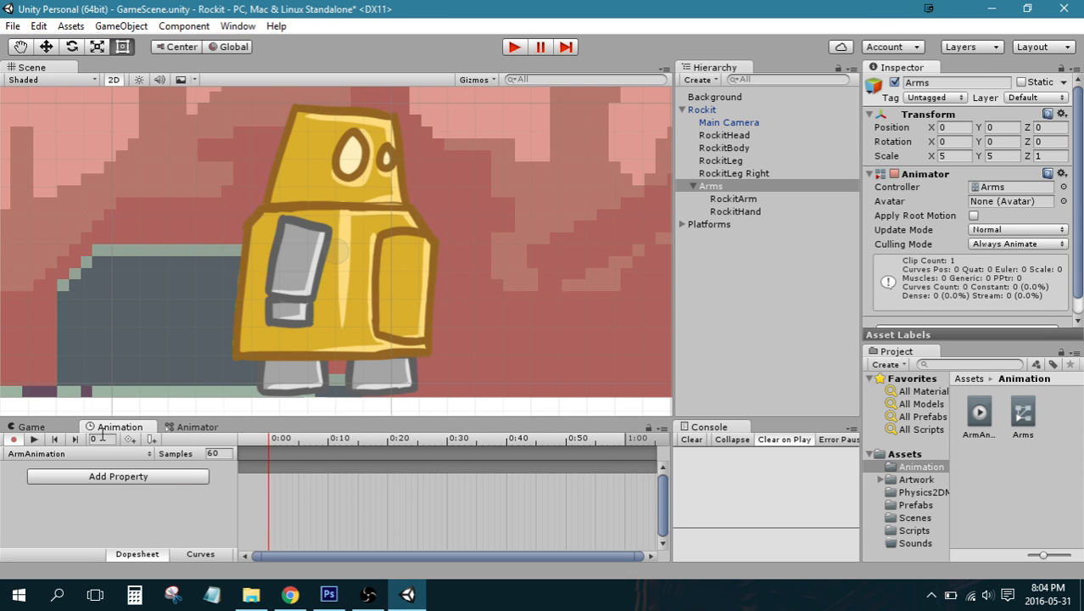
# With the timeline of ArmAnimation at frame 0, rotate RockitArm to about -29° around Z.
pyautogui.click(16, 439)
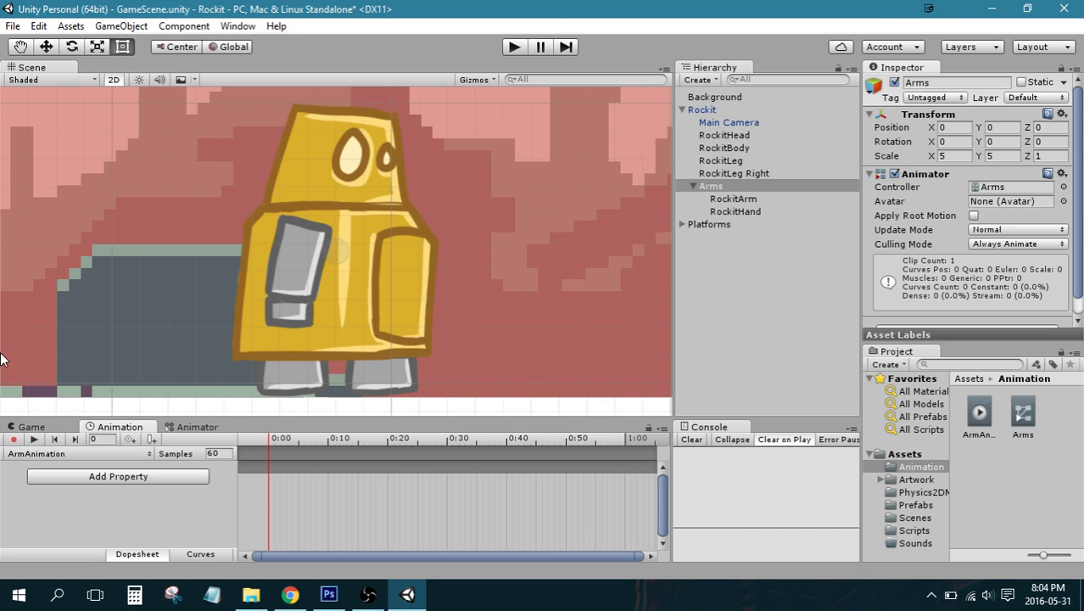
pyautogui.click(15, 440)
pyautogui.moveTo(272, 435); pyautogui.dragTo(195, 454)
pyautogui.click(744, 187)
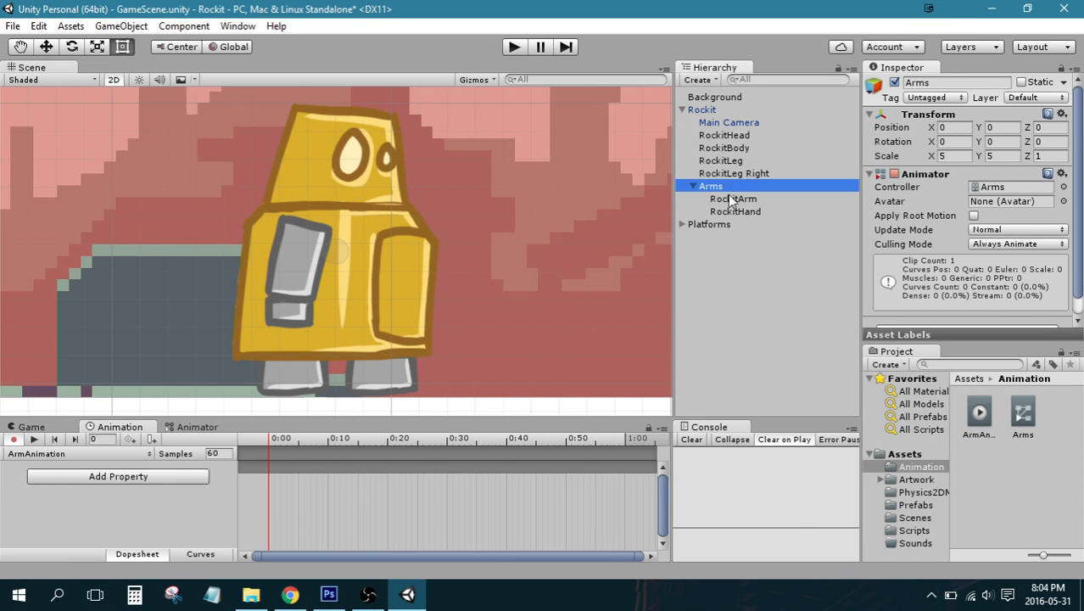
pyautogui.click(295, 268)
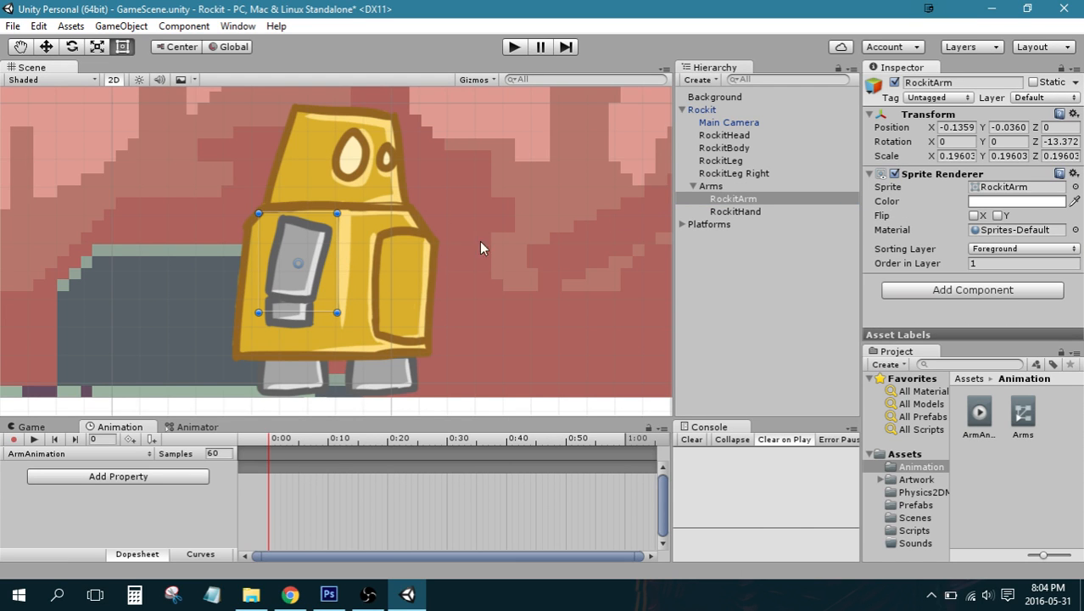
pyautogui.moveTo(345, 315); pyautogui.dragTo(327, 321)
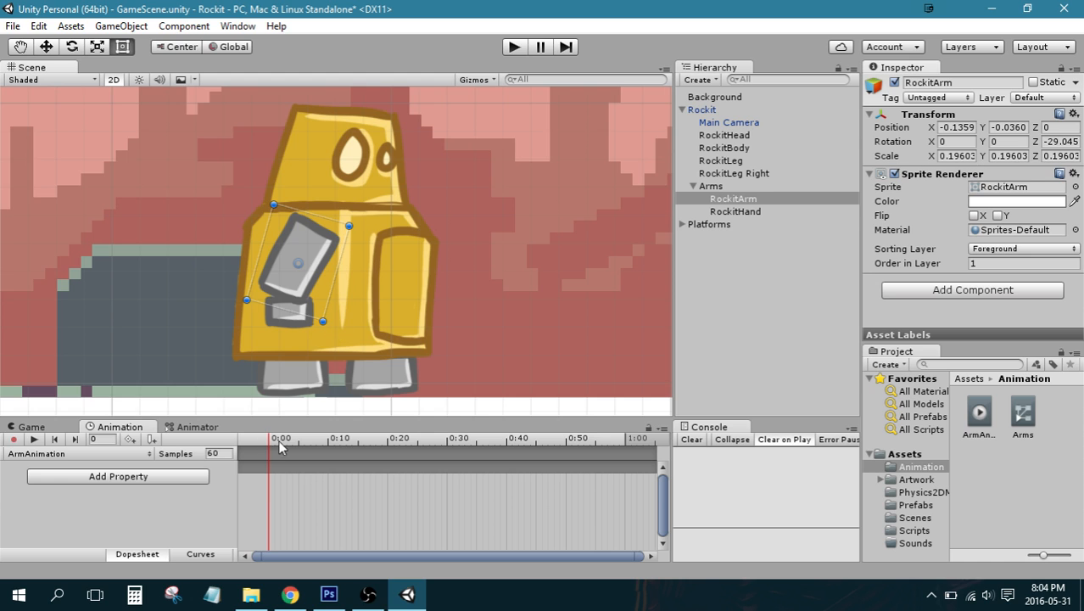
# Rotate RockitHand to about 323° around Z and move it to the arm's lower end at about X -0.227, Y -0.203.
pyautogui.click(286, 319)
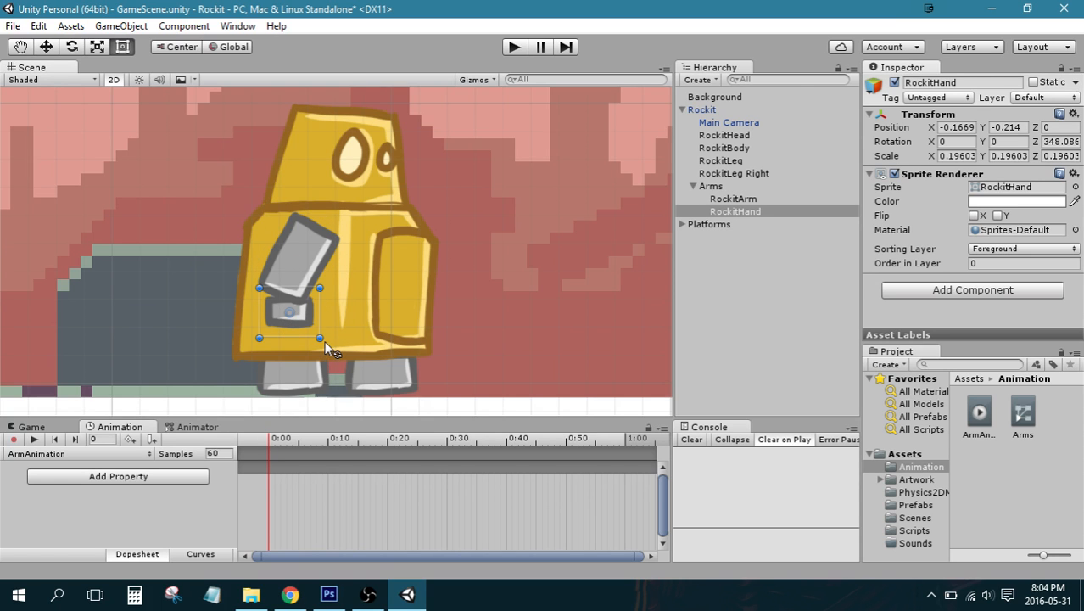
pyautogui.moveTo(323, 346); pyautogui.dragTo(330, 349)
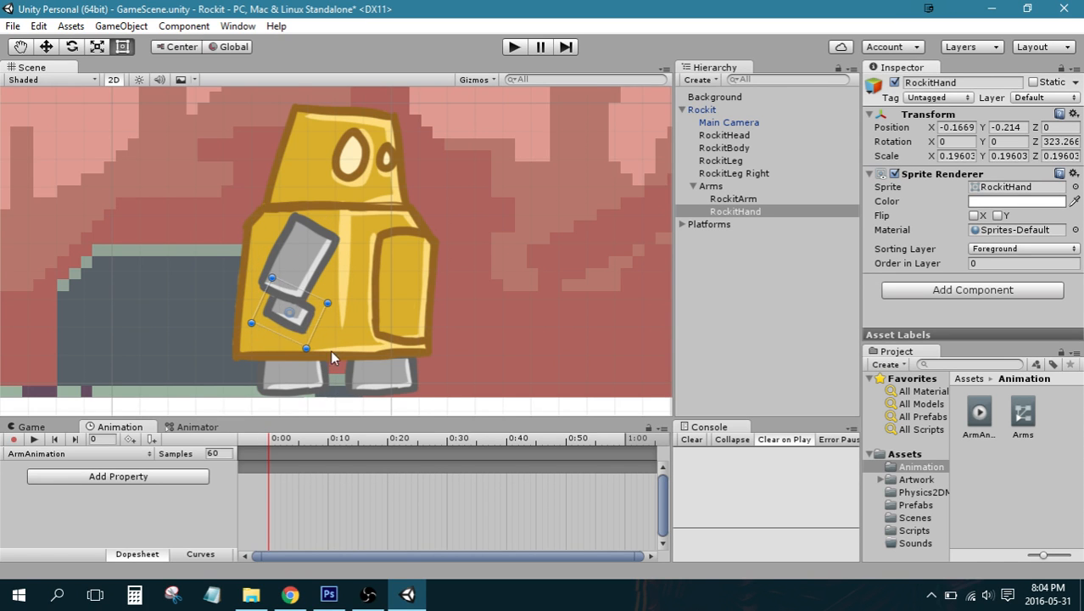
pyautogui.moveTo(288, 319); pyautogui.dragTo(271, 315)
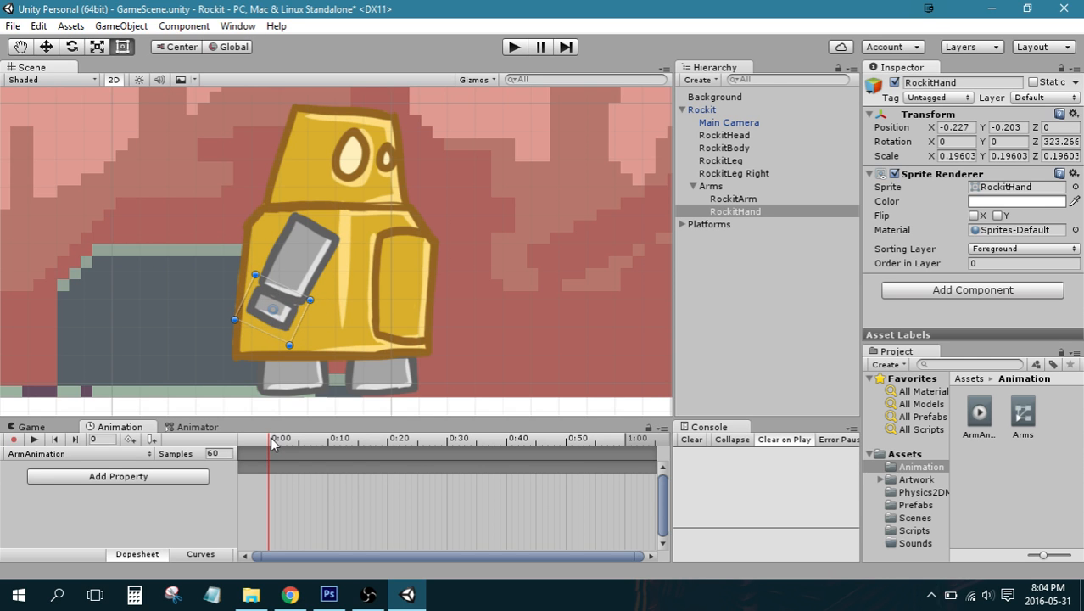
# Record a position keyframe at frame 15 by shifting RockitArm to about X -0.13.
pyautogui.moveTo(273, 442); pyautogui.dragTo(357, 441)
pyautogui.click(304, 256)
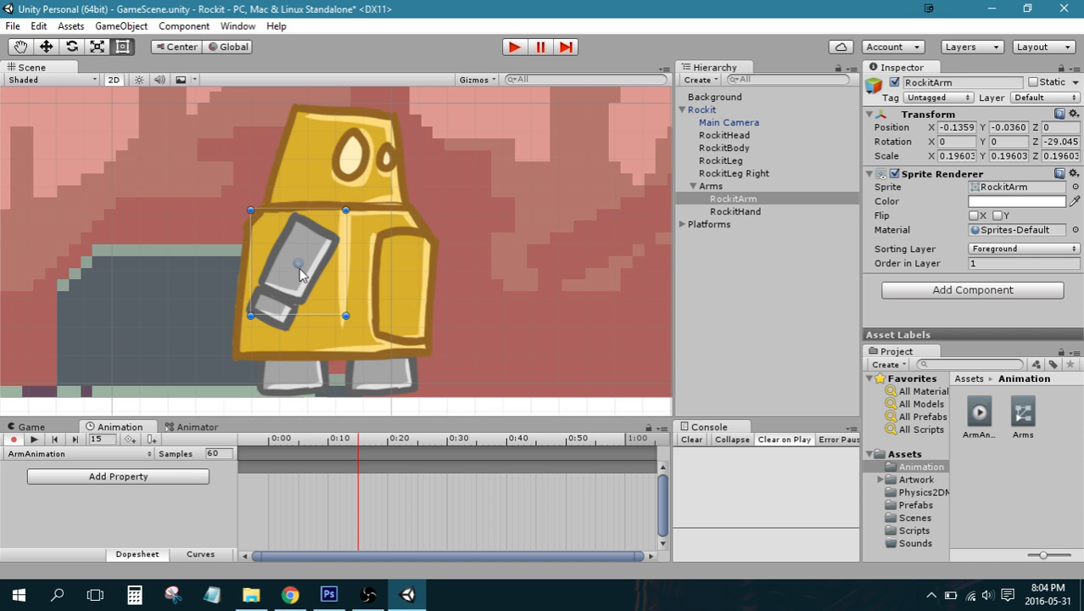
pyautogui.moveTo(299, 270); pyautogui.dragTo(302, 269)
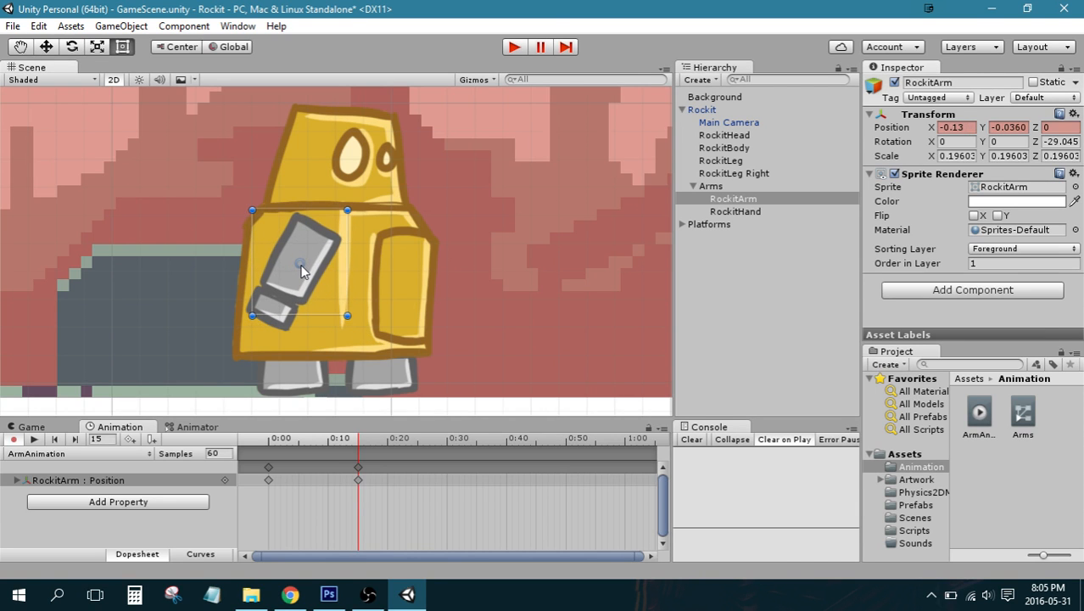
# At frame 15, rotate RockitArm to about 27° around Z and move it to about X -0.11, Y -0.033.
pyautogui.moveTo(354, 325); pyautogui.dragTo(428, 254)
pyautogui.moveTo(314, 271); pyautogui.dragTo(332, 271)
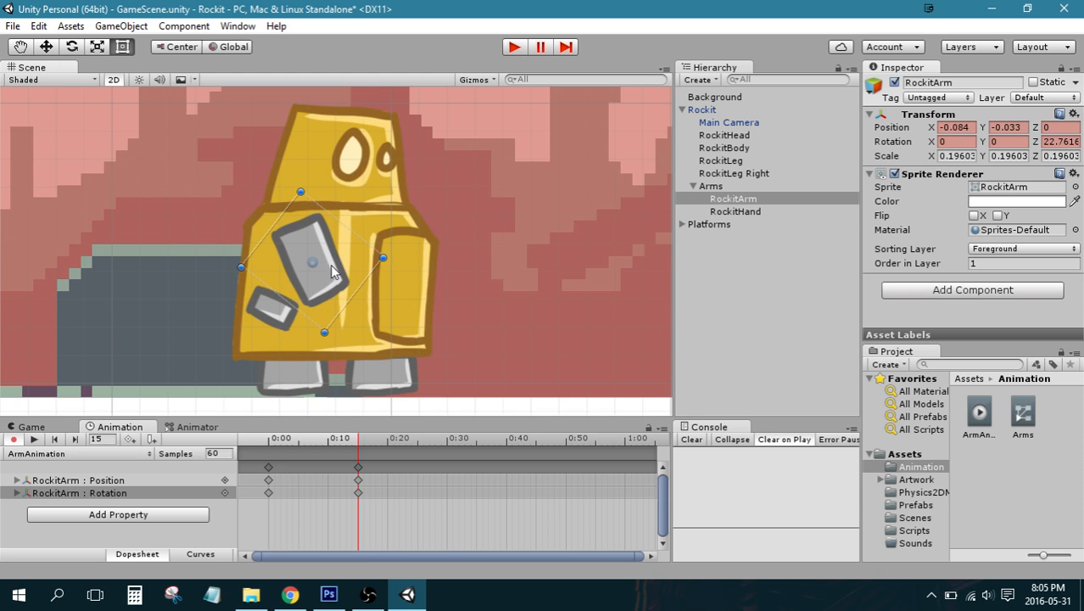
pyautogui.moveTo(400, 258); pyautogui.dragTo(399, 252)
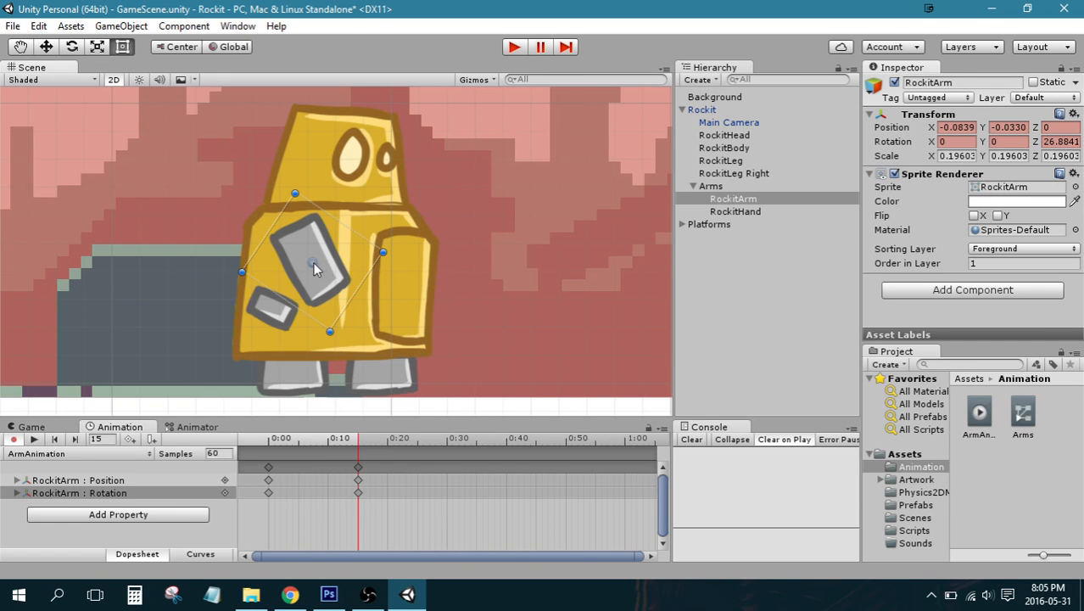
pyautogui.moveTo(322, 278); pyautogui.dragTo(325, 278, button='middle')
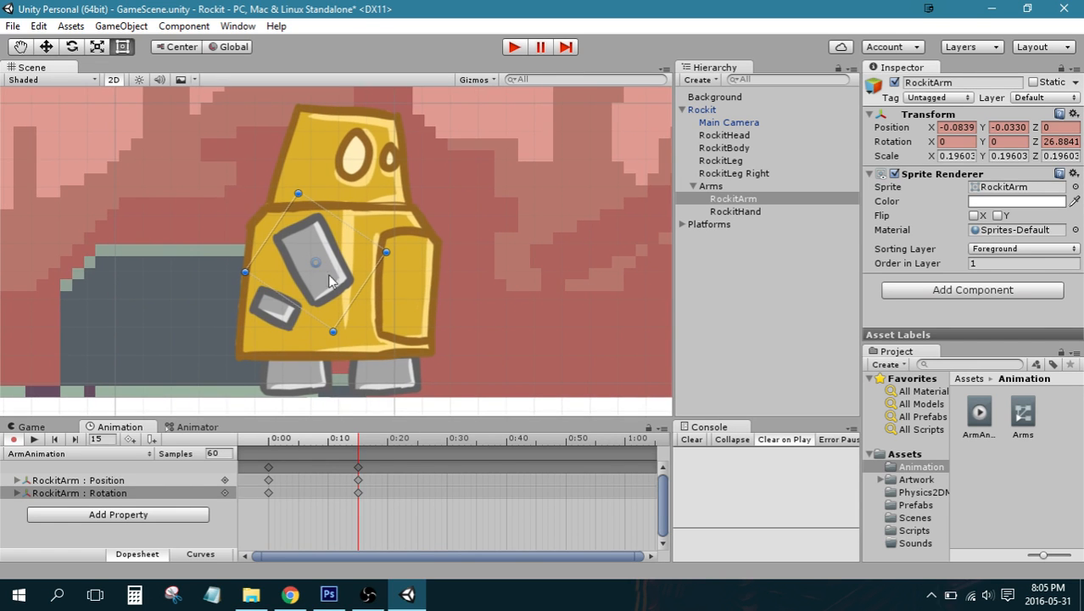
pyautogui.moveTo(336, 271); pyautogui.dragTo(324, 283)
# Keyframe RockitHand at the arm's lower end, at about X -0.019, Y -0.197, rotated about 379° at frame 15, and Y -0.22 at frame 7.
pyautogui.click(280, 316)
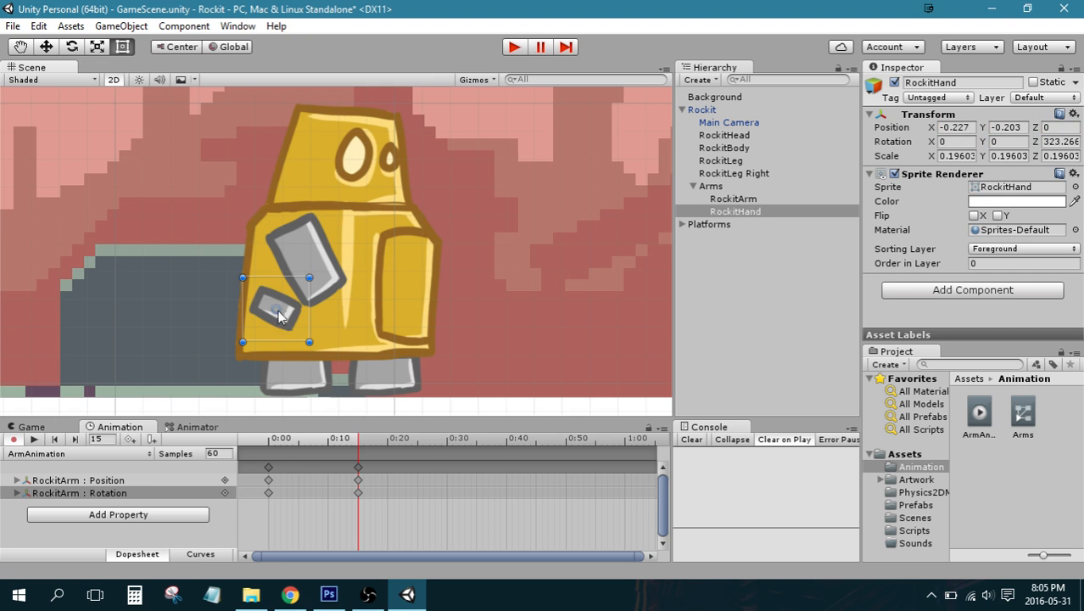
pyautogui.click(358, 292)
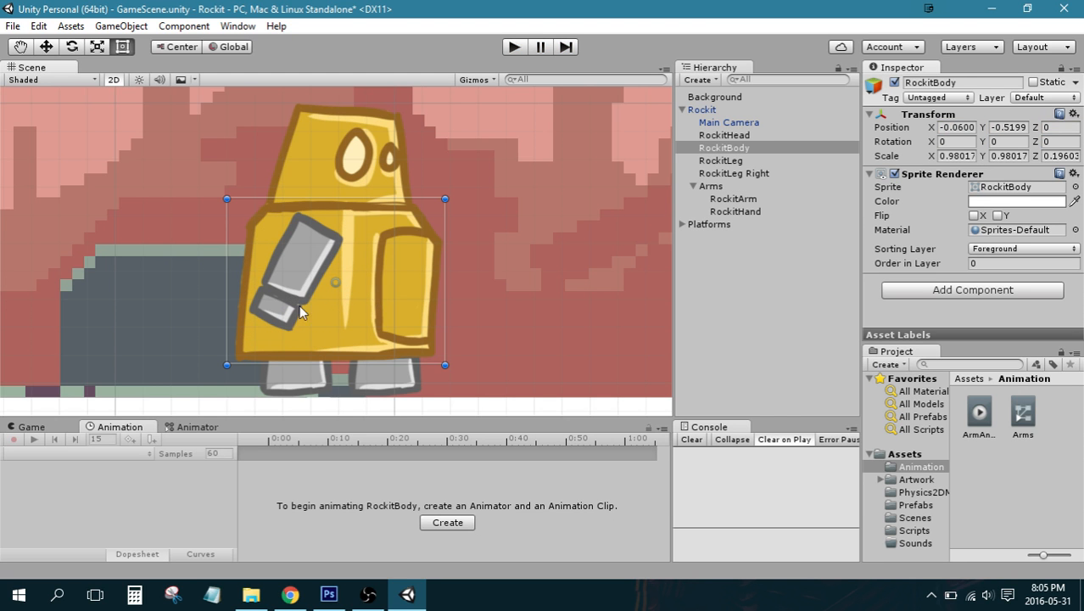
pyautogui.click(736, 212)
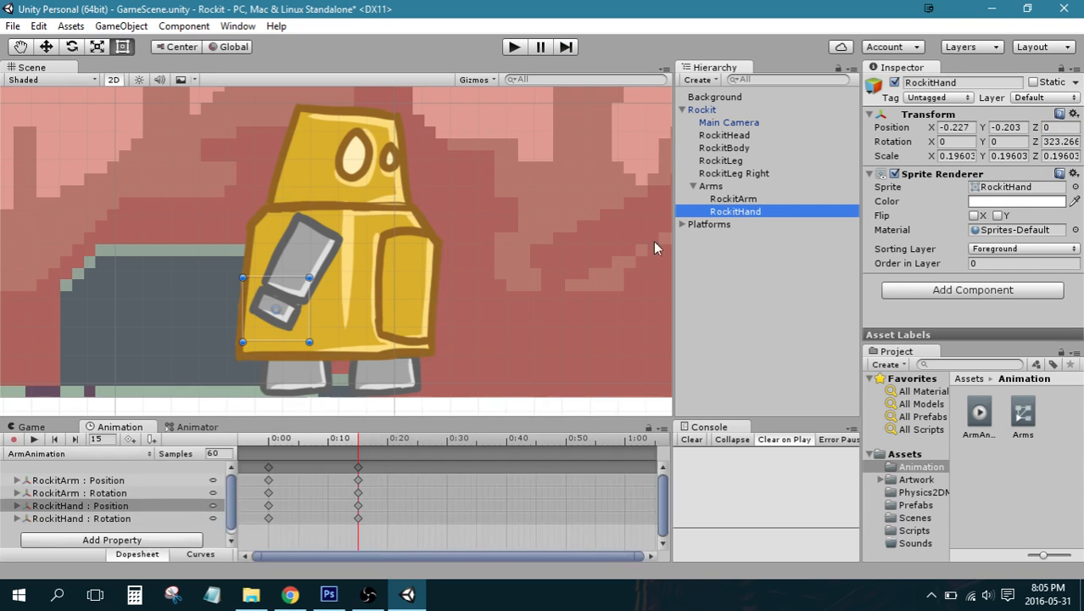
pyautogui.click(361, 439)
pyautogui.moveTo(343, 437)
pyautogui.mouseDown()
pyautogui.moveTo(322, 438)
pyautogui.moveTo(358, 433)
pyautogui.mouseUp()
pyautogui.click(280, 313)
pyautogui.moveTo(280, 313); pyautogui.dragTo(341, 315)
pyautogui.moveTo(352, 442); pyautogui.dragTo(310, 449)
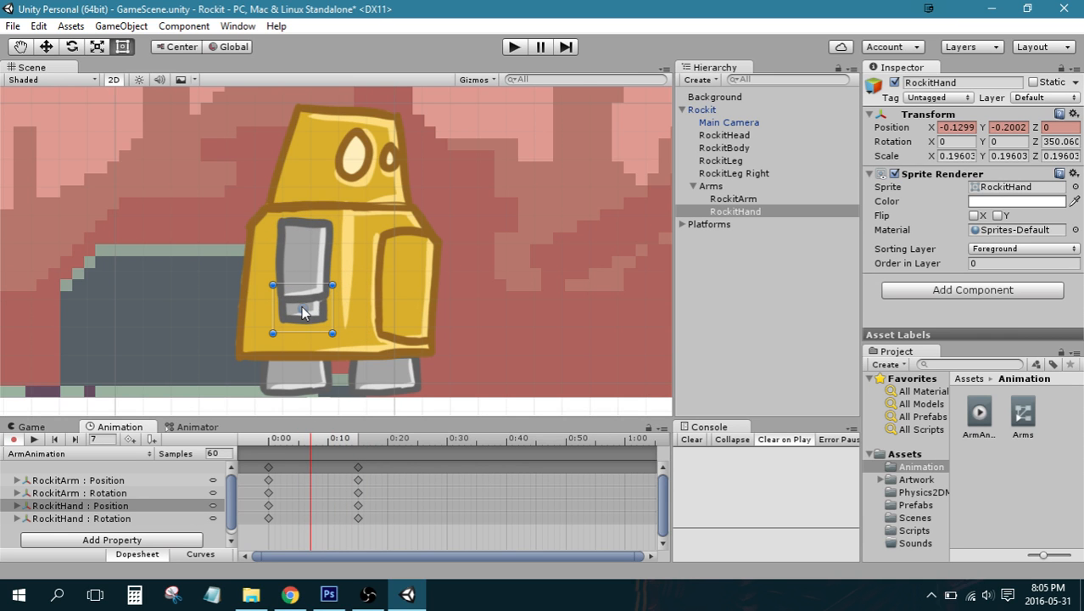
pyautogui.moveTo(303, 313); pyautogui.dragTo(303, 320)
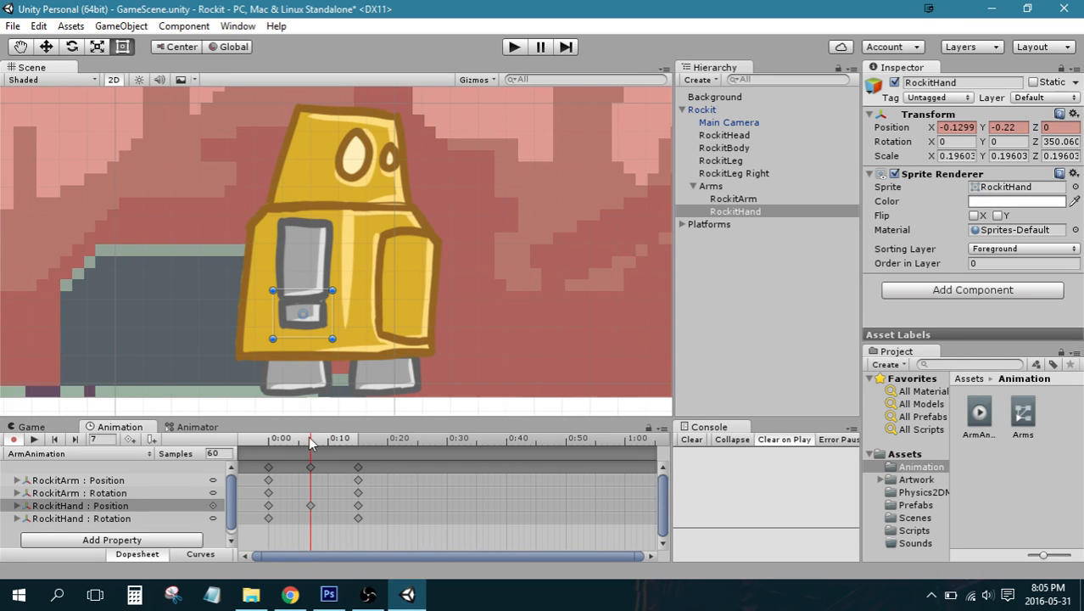
# Move RockitArm to about X -0.142, Y -0.073 at frame 0 and lower it slightly at frame 15.
pyautogui.moveTo(312, 444); pyautogui.dragTo(257, 455)
pyautogui.click(312, 246)
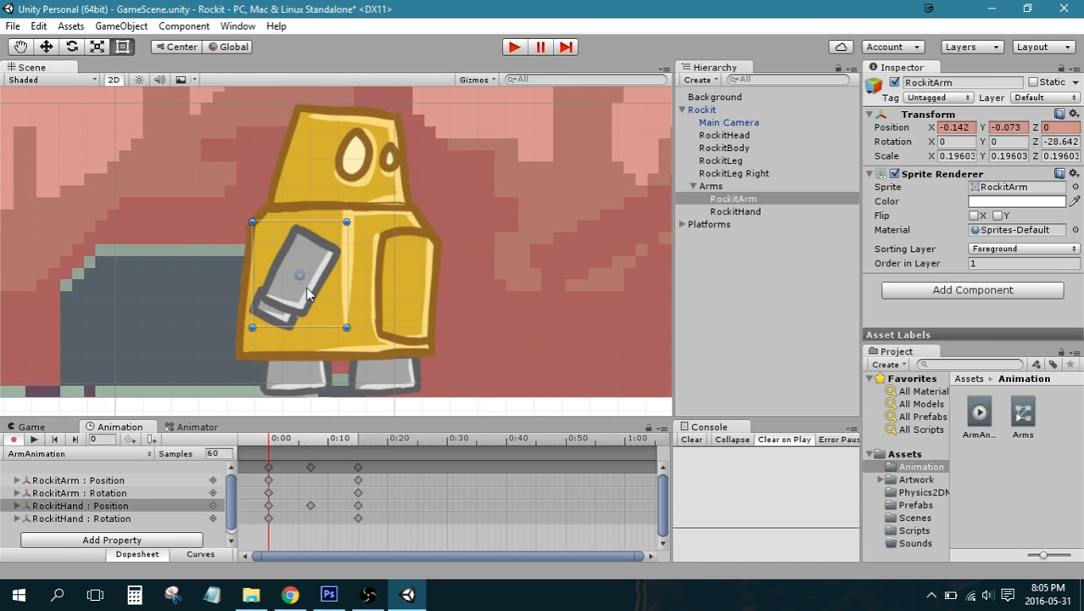
pyautogui.moveTo(275, 449); pyautogui.dragTo(351, 445)
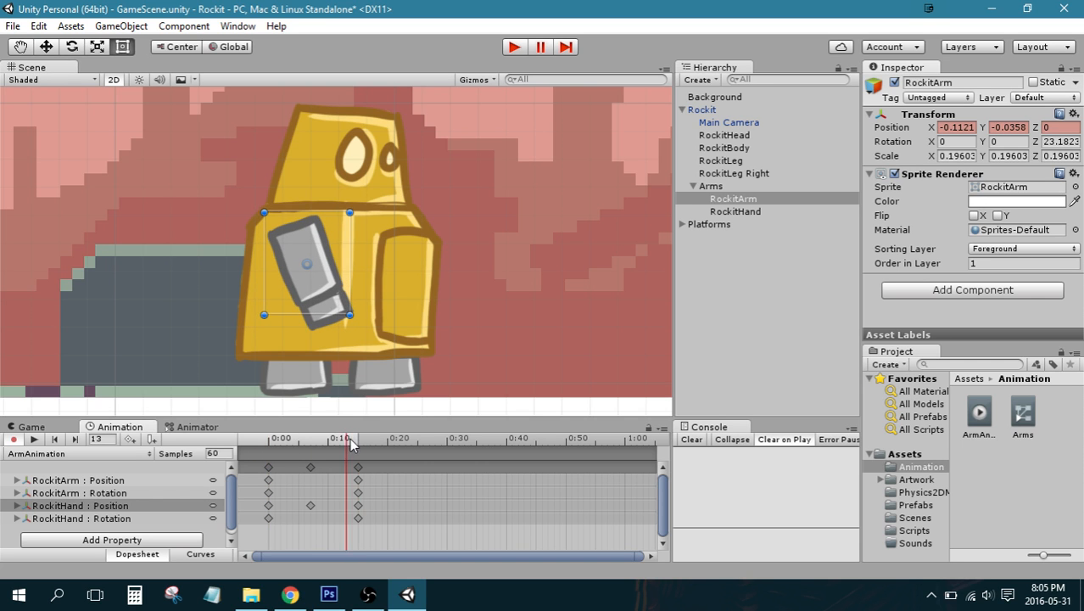
pyautogui.moveTo(305, 268); pyautogui.dragTo(303, 270)
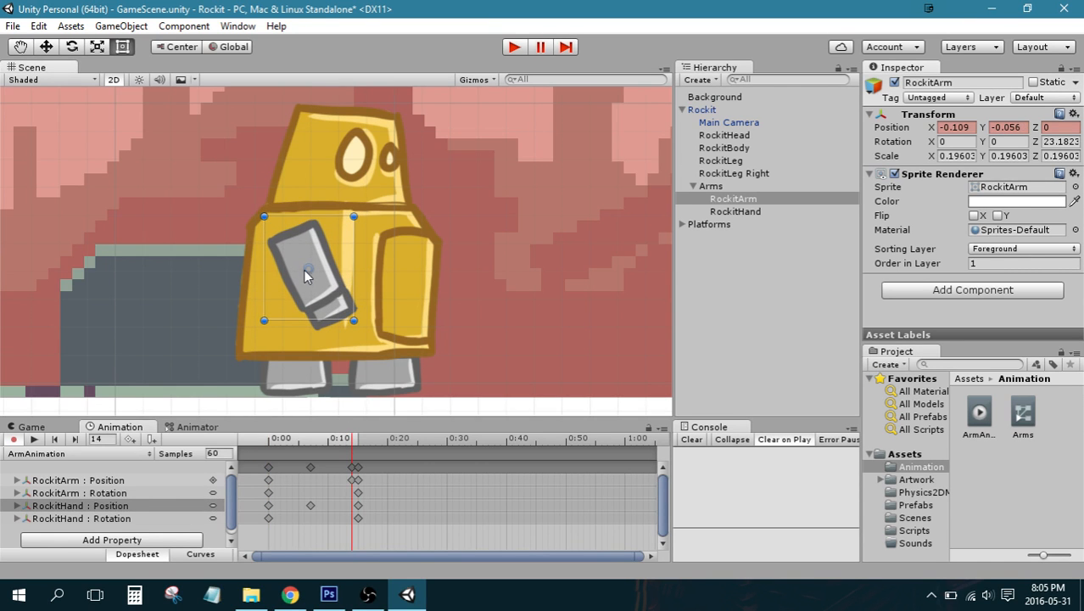
pyautogui.click(358, 448)
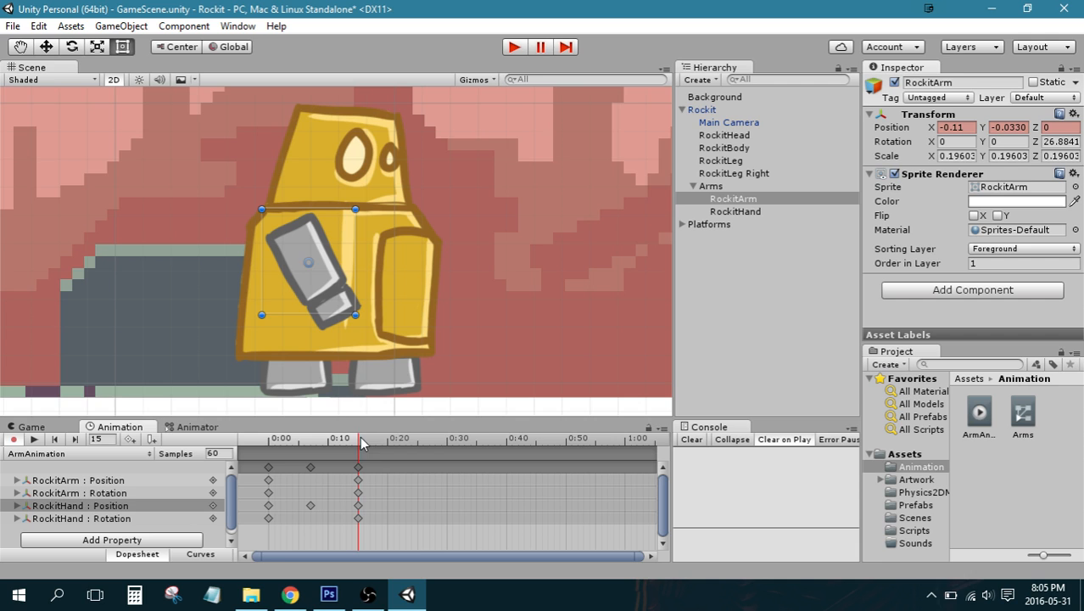
pyautogui.click(306, 270)
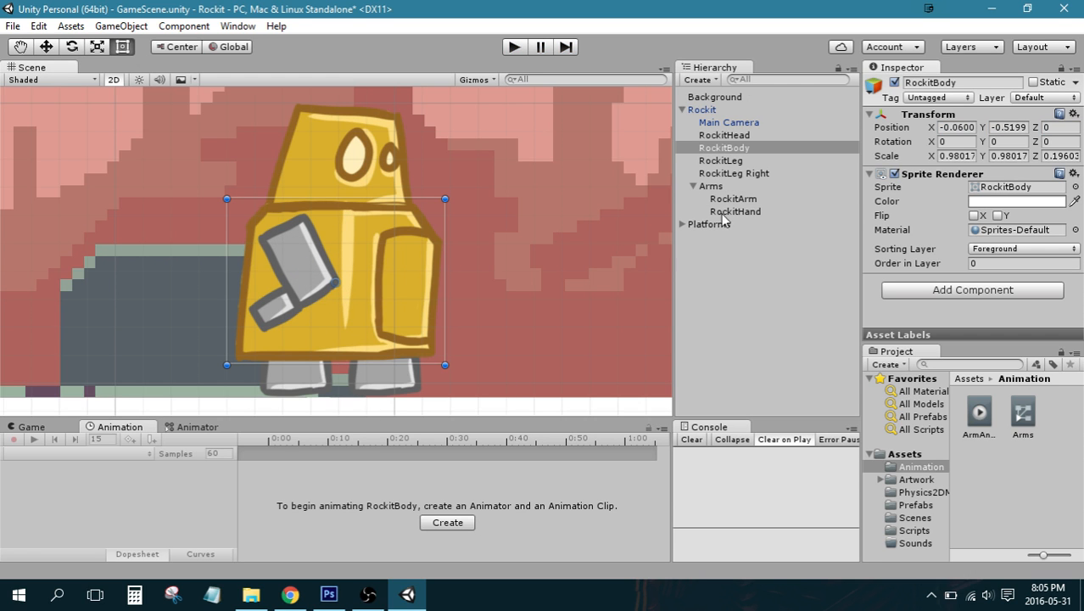
# Lower RockitHand to about X -0.022, Y -0.208 at frame 15 and to about Y -0.249 at frame 7.
pyautogui.click(726, 199)
pyautogui.click(729, 211)
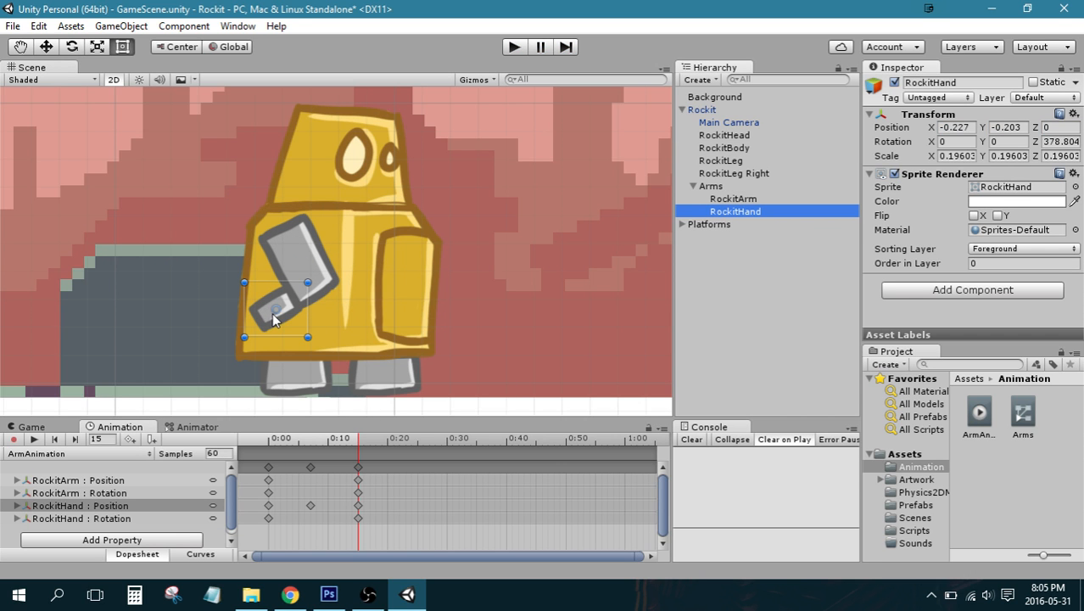
pyautogui.moveTo(303, 439); pyautogui.dragTo(353, 450)
pyautogui.click(360, 443)
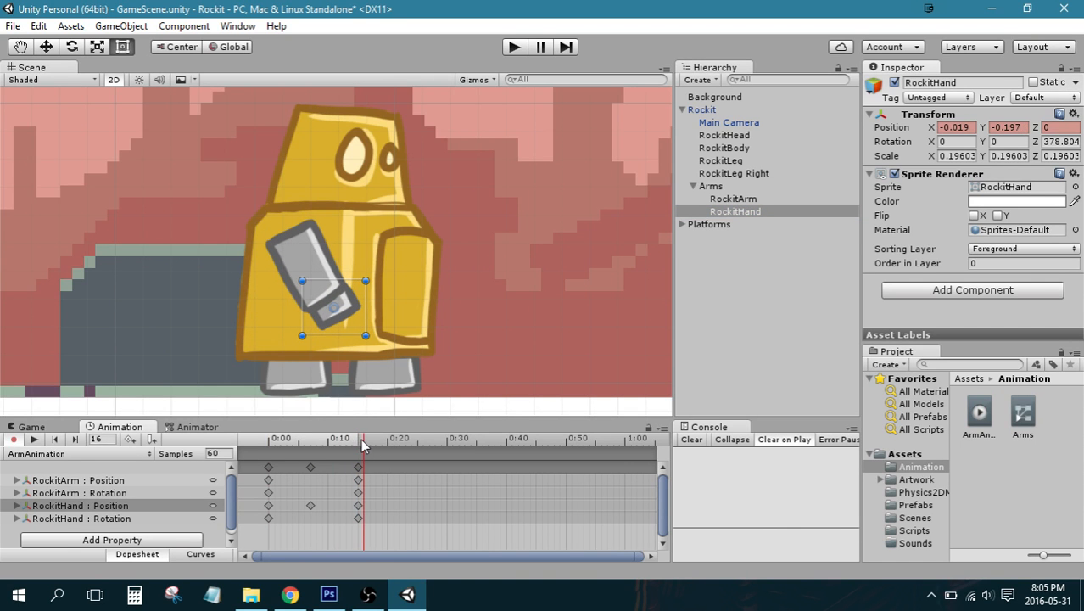
pyautogui.moveTo(345, 309); pyautogui.dragTo(345, 314)
pyautogui.moveTo(362, 447); pyautogui.dragTo(313, 454)
pyautogui.moveTo(303, 313); pyautogui.dragTo(302, 321)
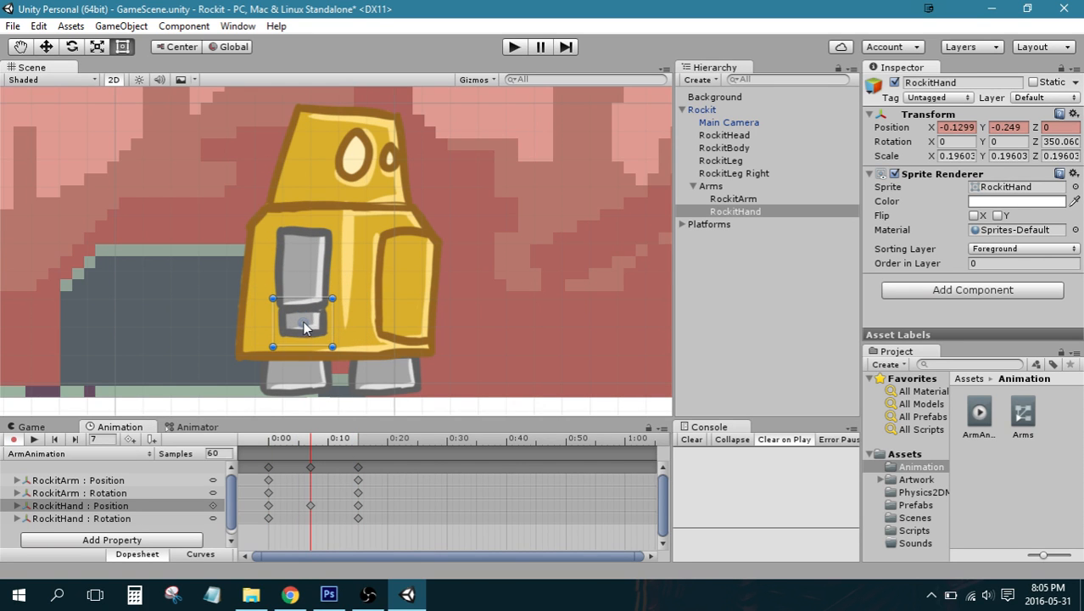
# At frame 0, move RockitHand down to about X -0.224, Y -0.243 at the arm's lower end.
pyautogui.moveTo(307, 435); pyautogui.dragTo(247, 437)
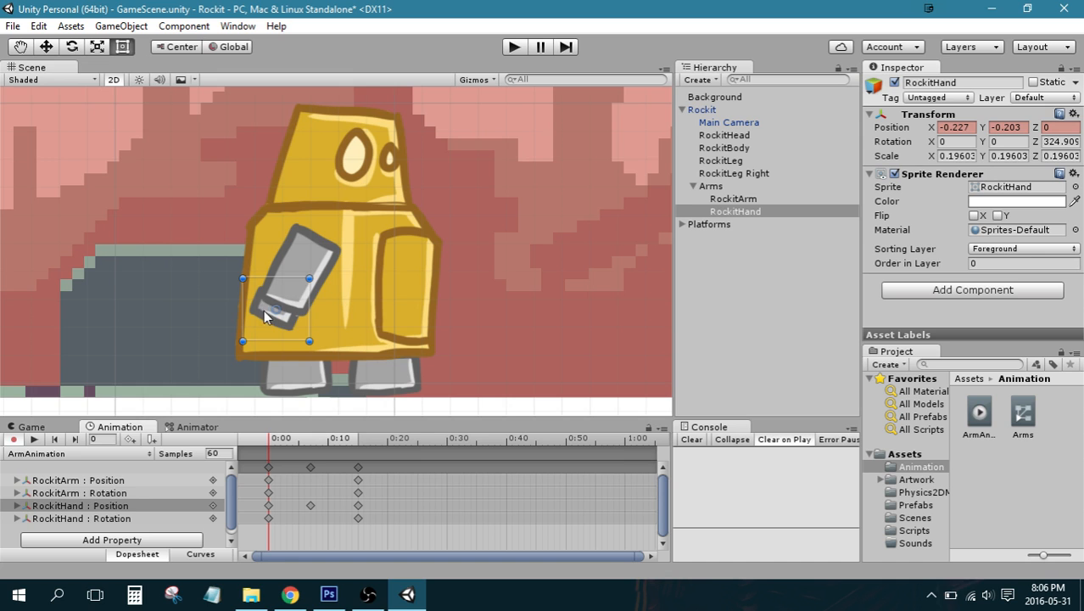
pyautogui.moveTo(270, 319); pyautogui.dragTo(272, 331)
pyautogui.moveTo(272, 439)
pyautogui.mouseDown()
pyautogui.moveTo(349, 442)
pyautogui.moveTo(269, 440)
pyautogui.mouseUp()
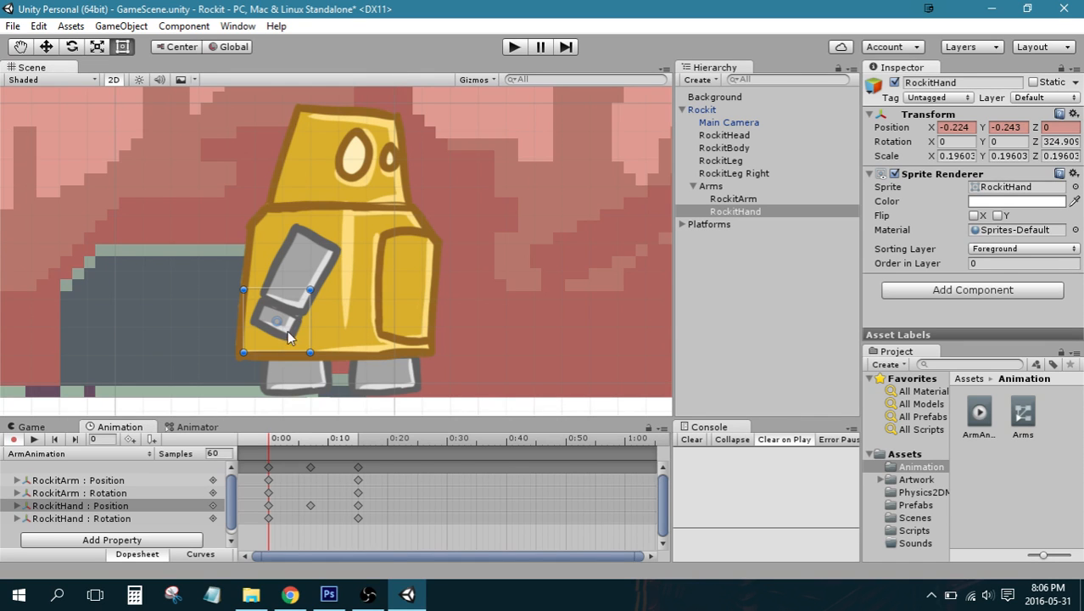
# Try to rotate RockitHand to about 309° around Z and shift it to about X -0.247, Y -0.22 outside recording.
pyautogui.click(315, 363)
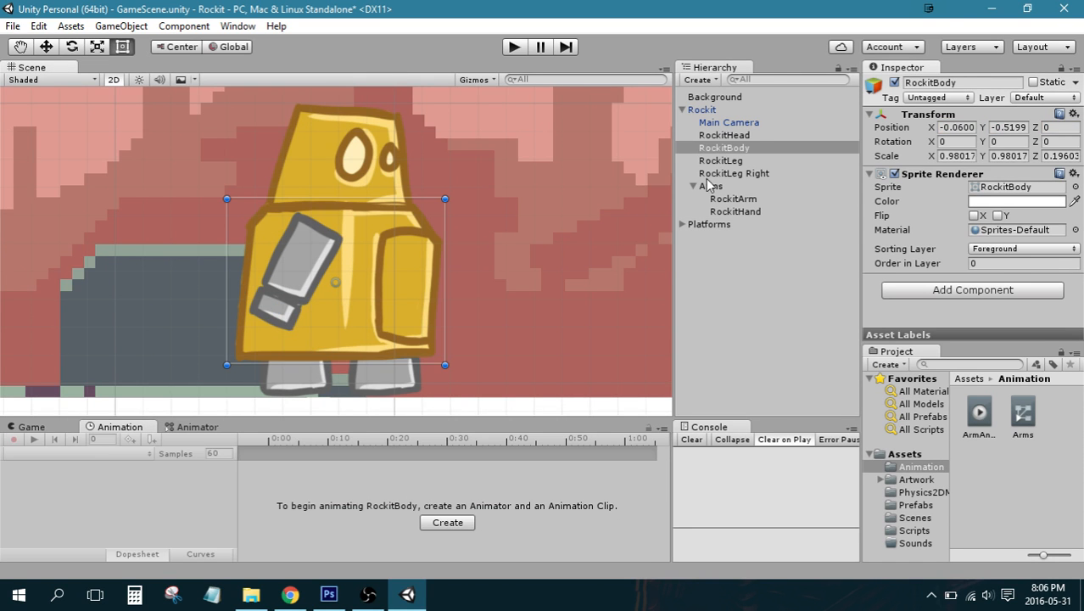
pyautogui.click(735, 200)
pyautogui.click(720, 175)
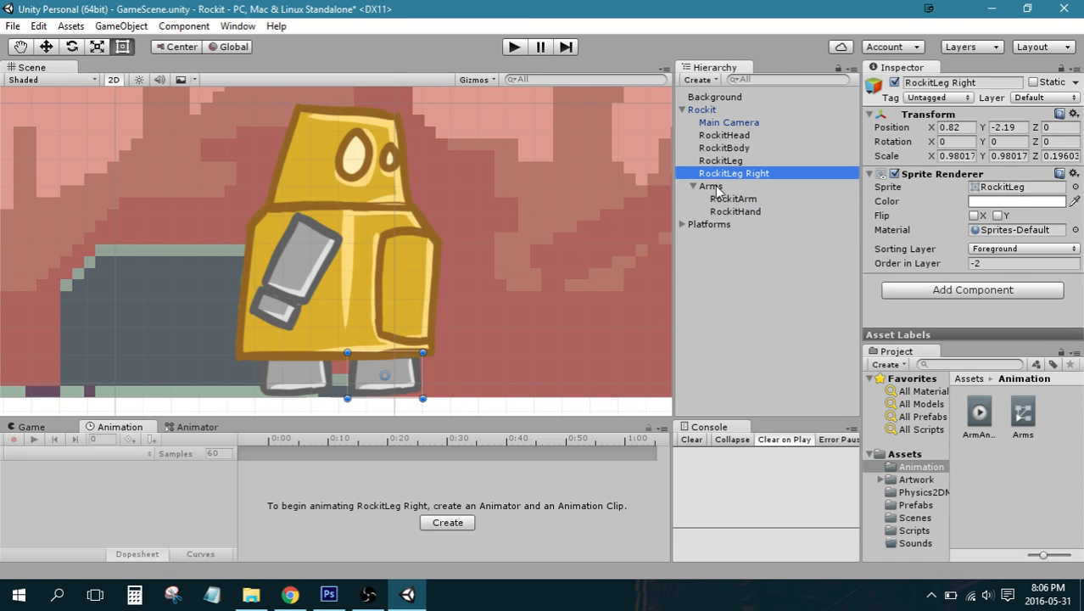
pyautogui.click(717, 186)
pyautogui.click(284, 307)
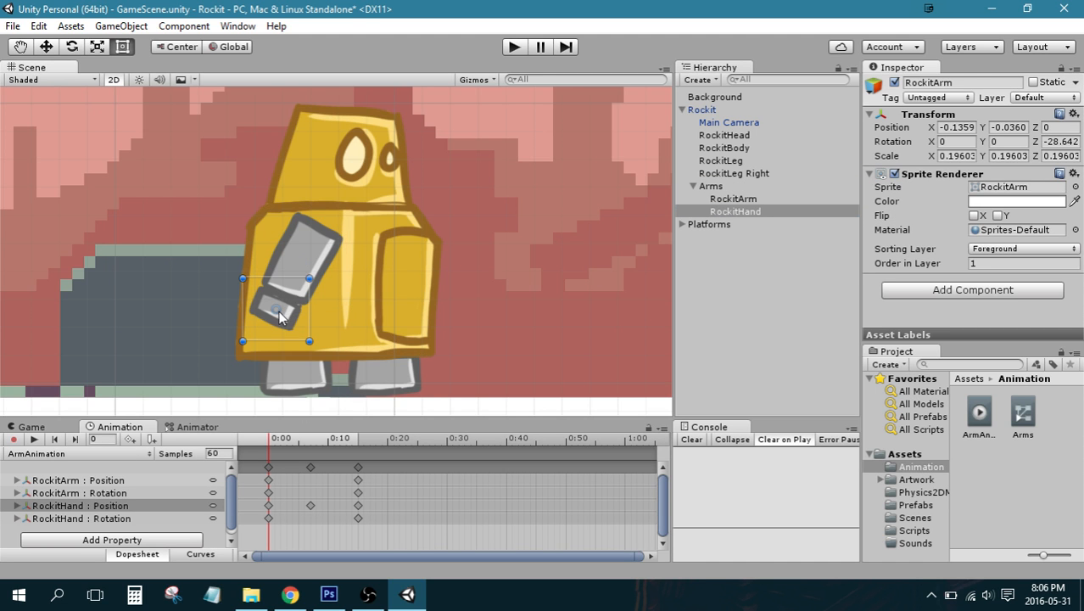
pyautogui.click(312, 355)
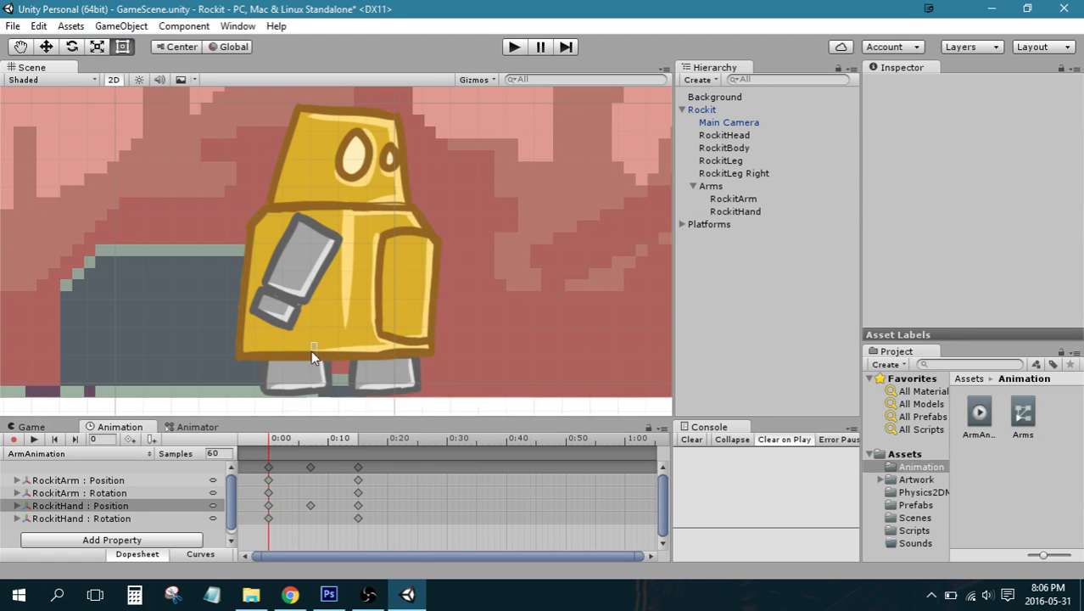
pyautogui.click(290, 318)
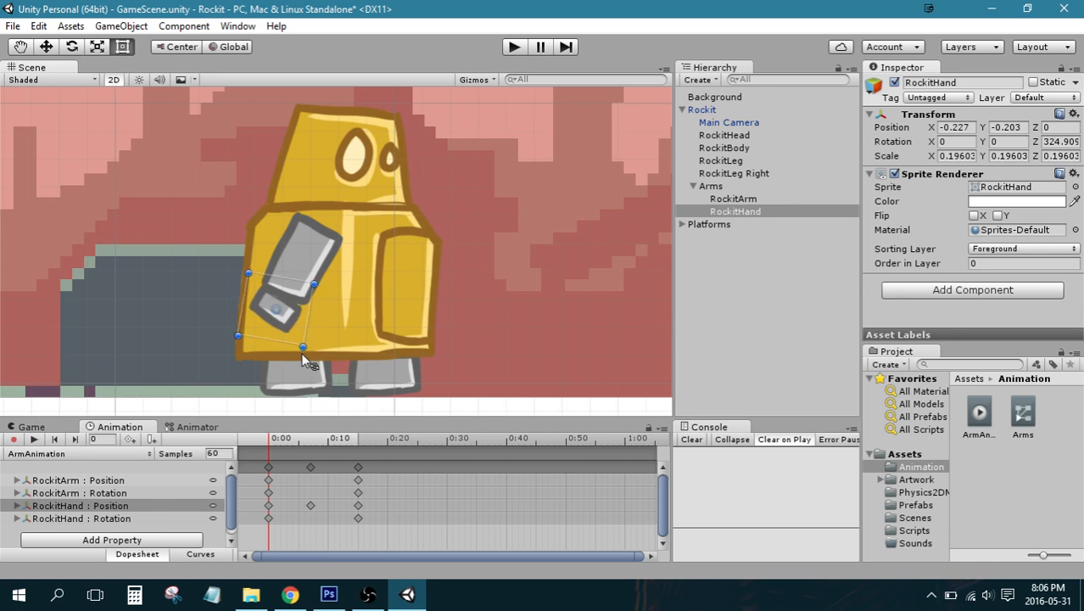
pyautogui.moveTo(302, 353); pyautogui.dragTo(309, 348)
pyautogui.moveTo(279, 311); pyautogui.dragTo(273, 314)
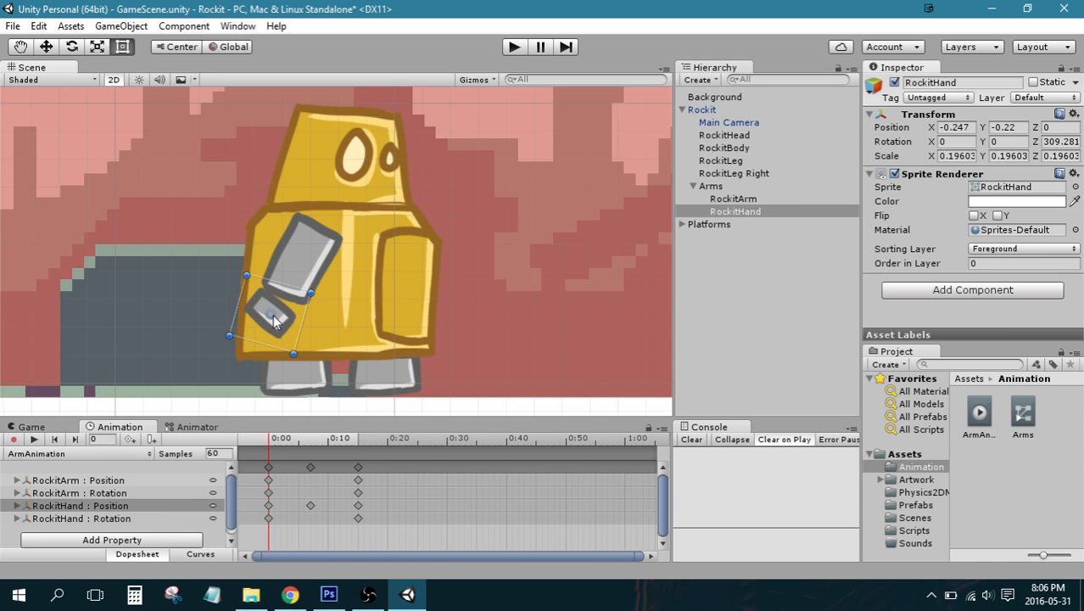
pyautogui.click(274, 439)
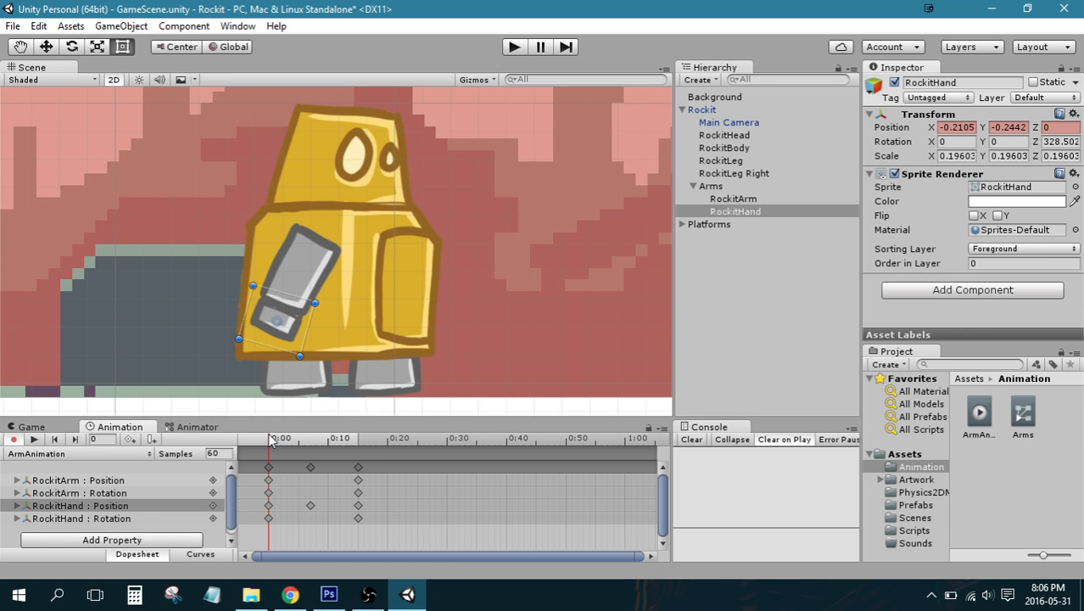
pyautogui.click(289, 324)
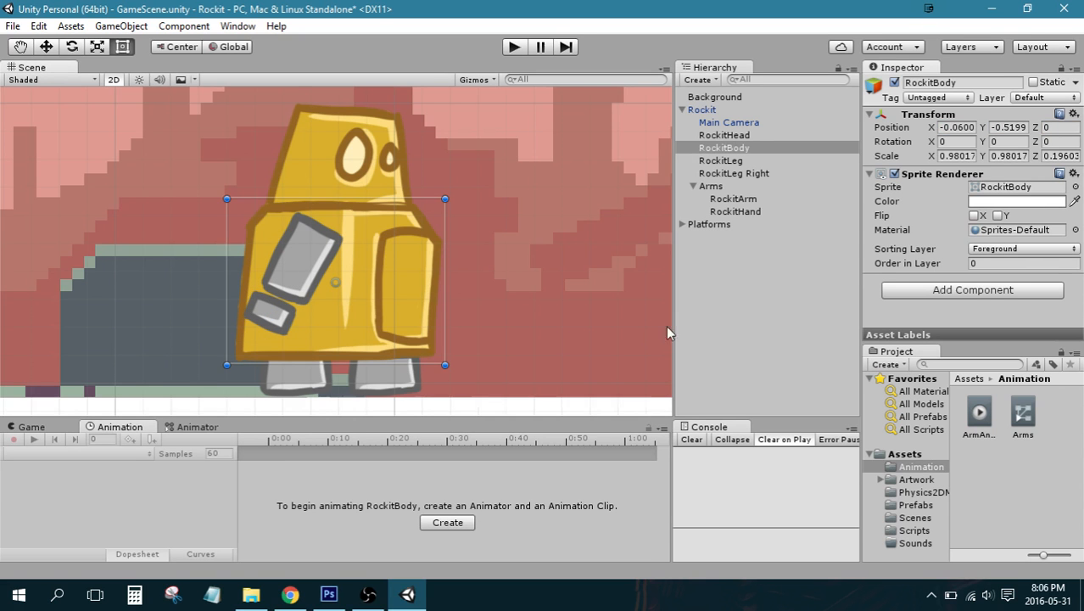
# Rotate RockitHand to about 312° around Z at frame 0 and to about 401° at frame 15.
pyautogui.click(736, 187)
pyautogui.click(273, 319)
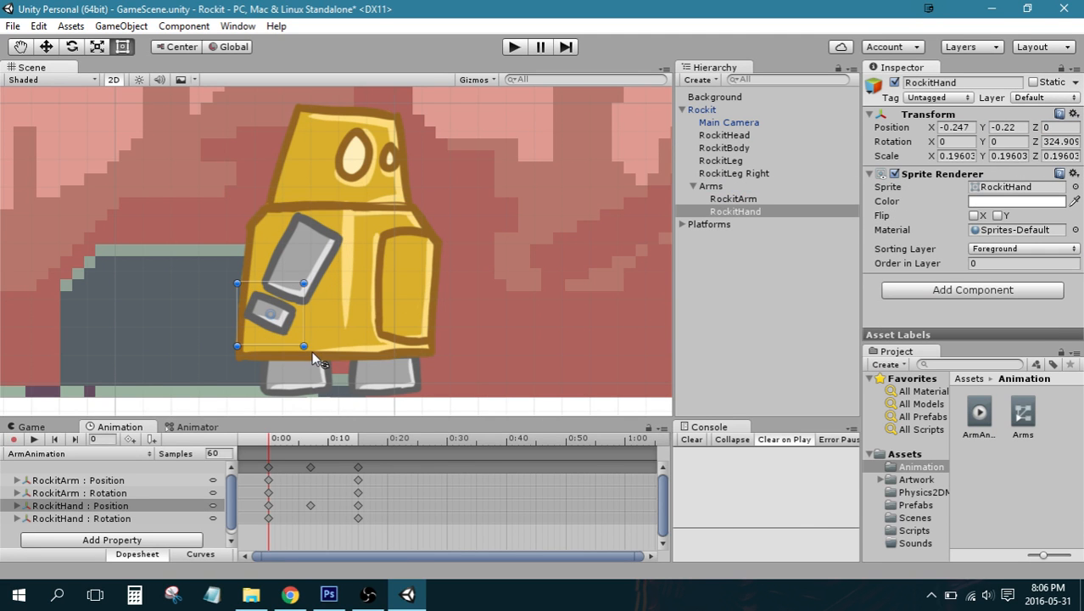
pyautogui.click(278, 439)
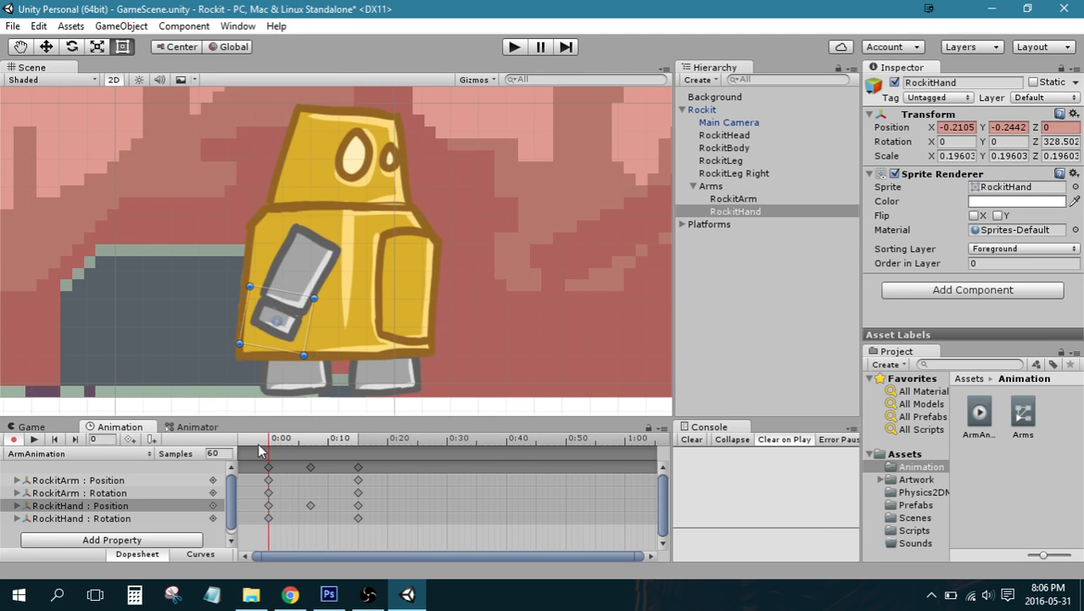
pyautogui.moveTo(325, 367)
pyautogui.mouseDown()
pyautogui.moveTo(308, 380)
pyautogui.moveTo(310, 371)
pyautogui.mouseUp()
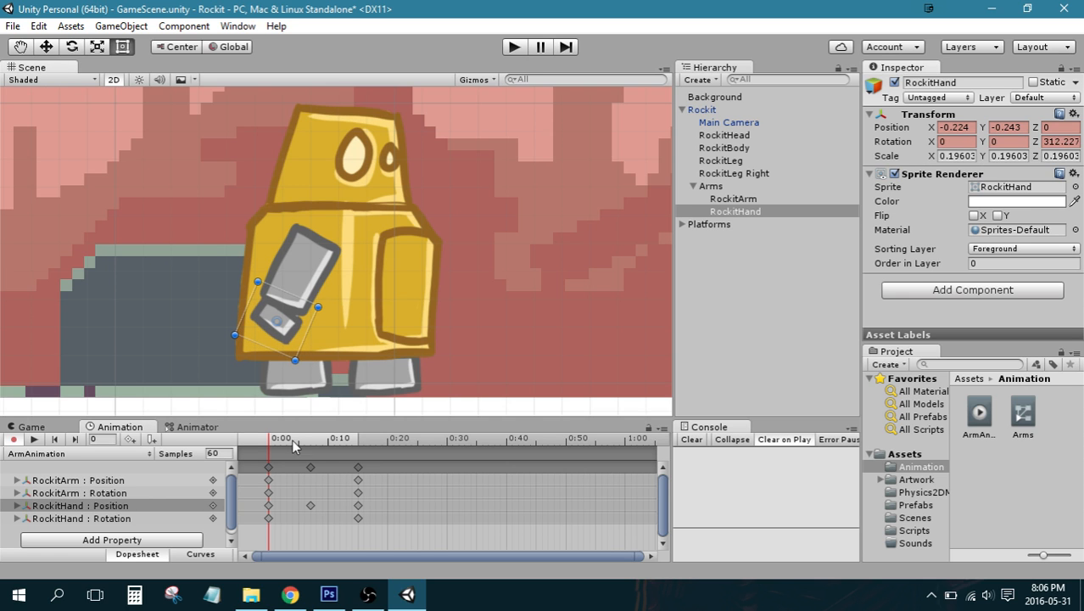
pyautogui.moveTo(281, 441); pyautogui.dragTo(360, 435)
pyautogui.moveTo(356, 359); pyautogui.dragTo(382, 355)
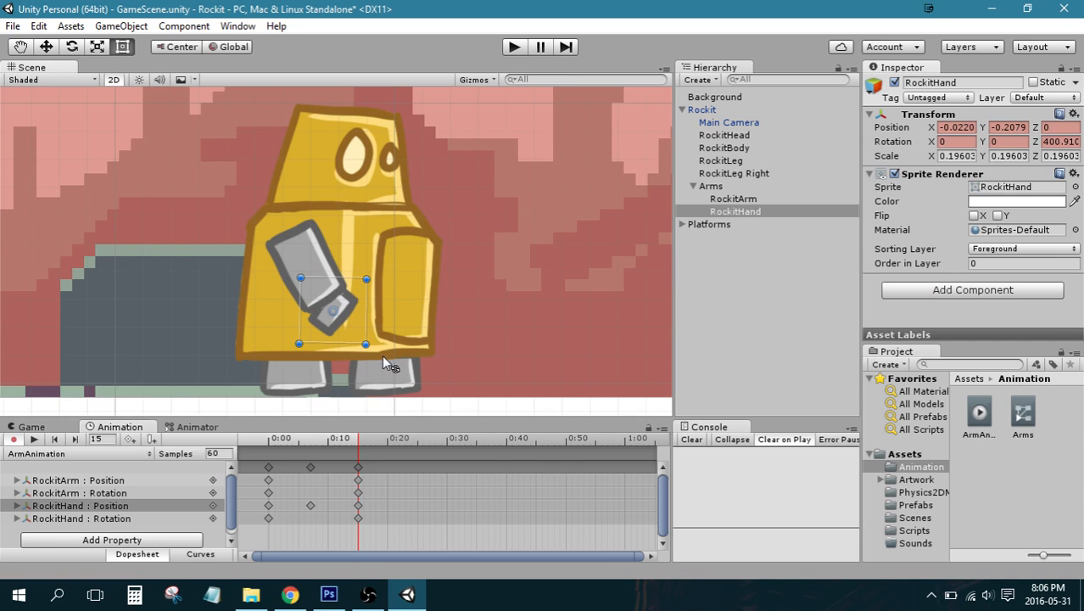
# At frame 0, shift RockitHand outward from the arm's end to about X -0.253, Y -0.254.
pyautogui.moveTo(357, 437); pyautogui.dragTo(233, 447)
pyautogui.click(319, 263)
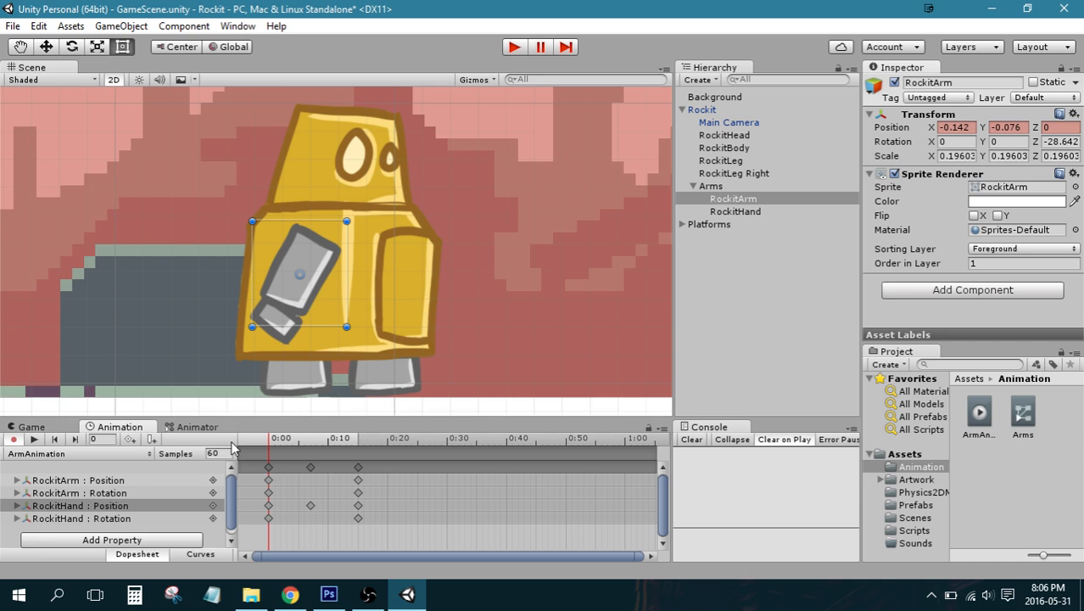
pyautogui.click(290, 338)
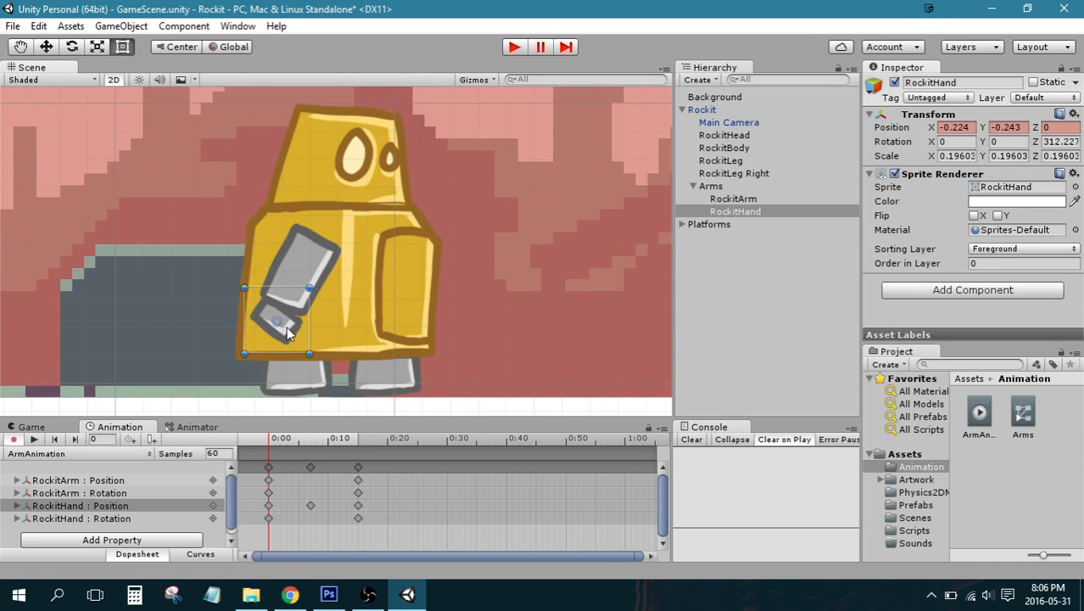
pyautogui.moveTo(287, 332); pyautogui.dragTo(274, 335)
# Move RockitHand to about X -0.133, Y -0.269 at frame 7 and return the timeline to frame 0.
pyautogui.moveTo(291, 441)
pyautogui.mouseDown()
pyautogui.moveTo(356, 442)
pyautogui.moveTo(260, 447)
pyautogui.moveTo(305, 447)
pyautogui.mouseUp()
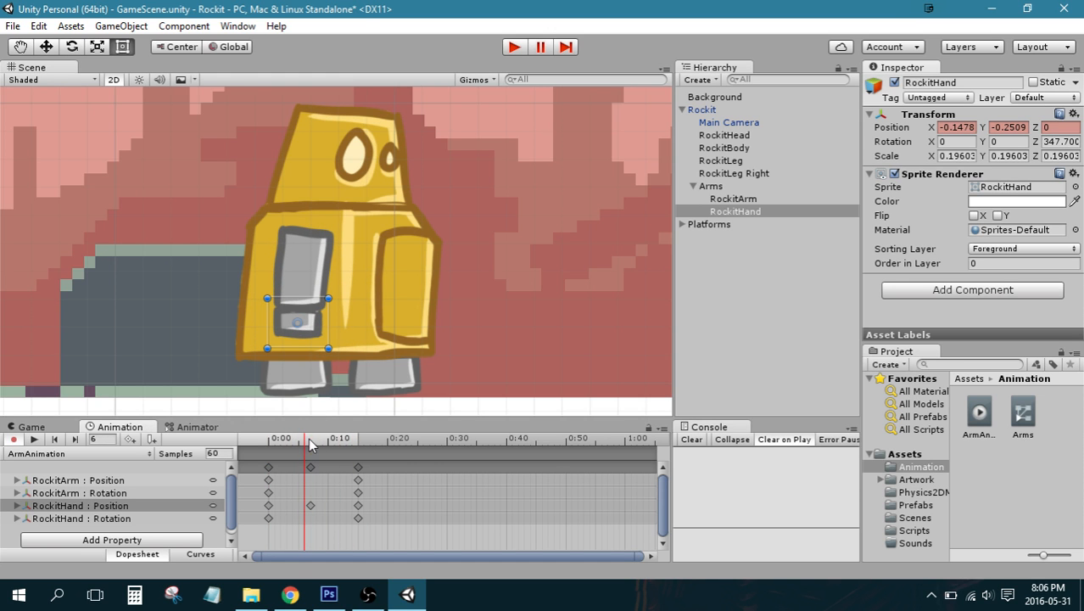
pyautogui.click(310, 438)
pyautogui.moveTo(308, 329); pyautogui.dragTo(304, 329)
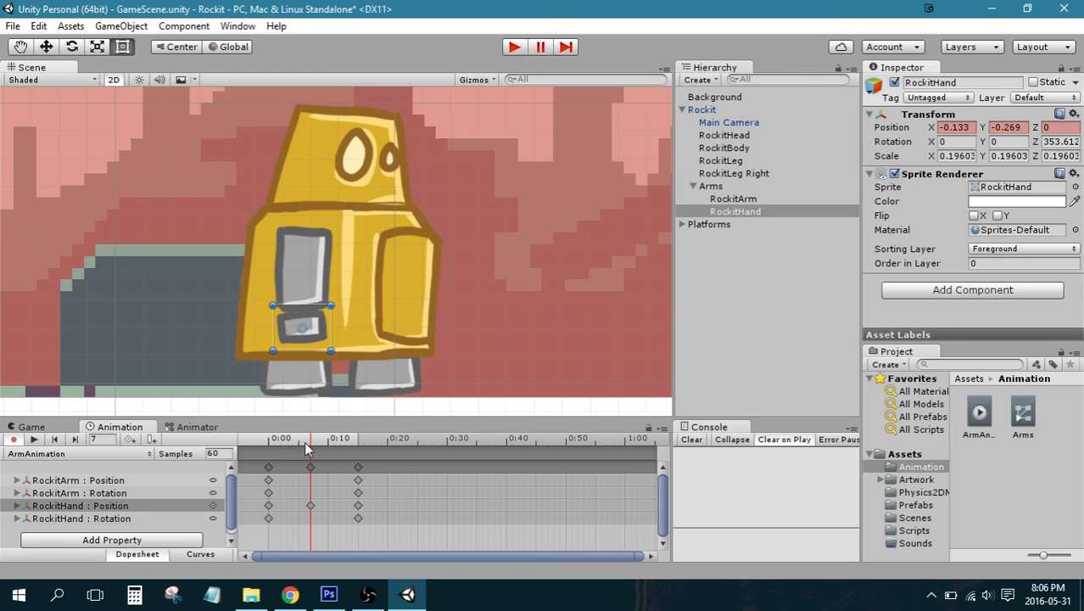
pyautogui.moveTo(305, 444); pyautogui.dragTo(230, 460)
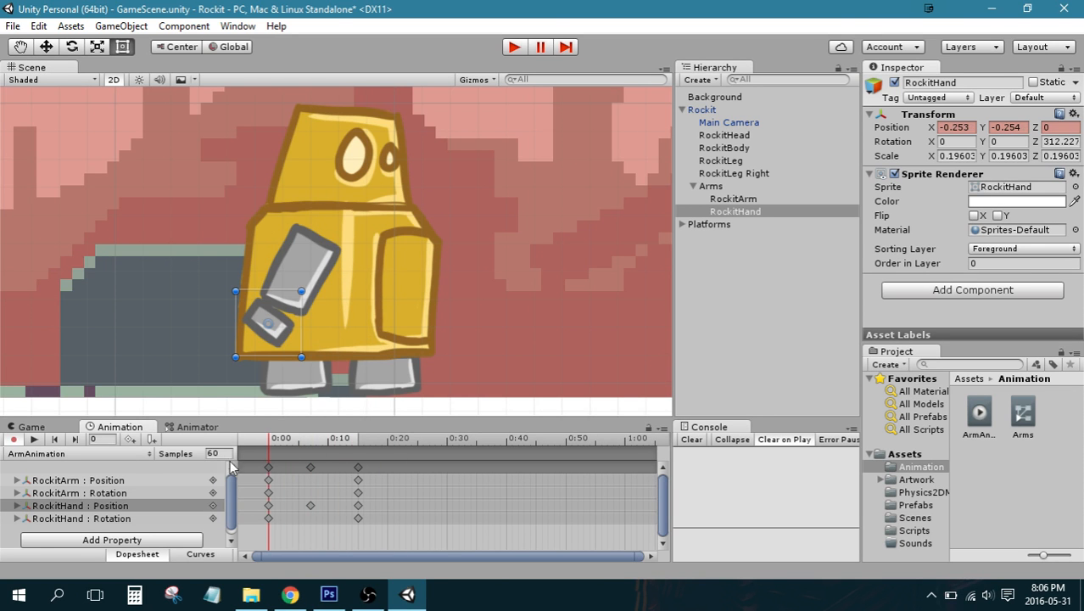
# Preview ArmAnimation, lower its sample rate to 30, and replay it from frame 0.
pyautogui.click(35, 440)
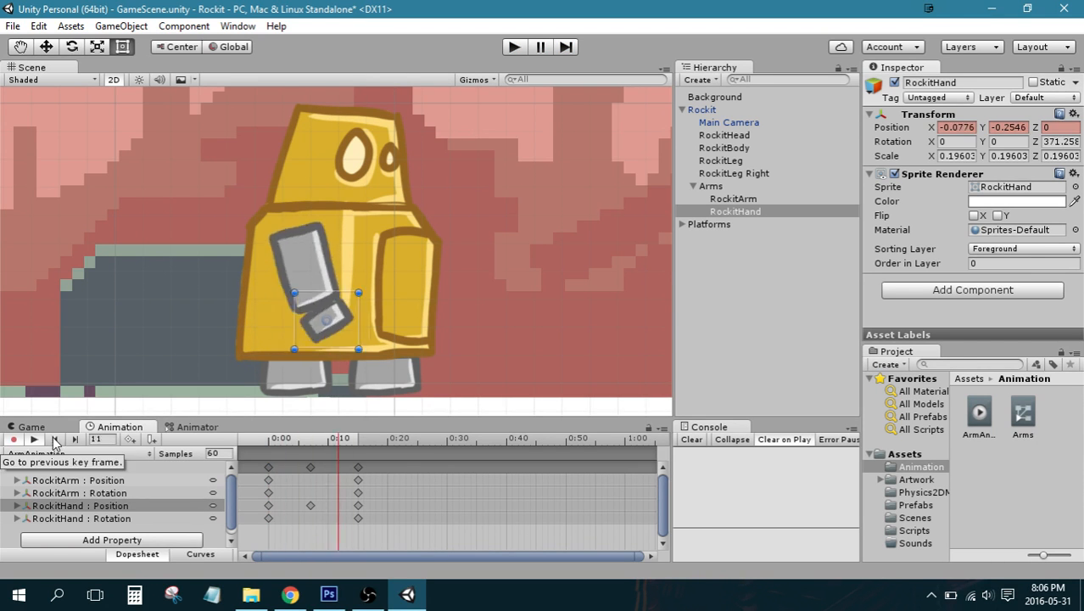
pyautogui.click(34, 440)
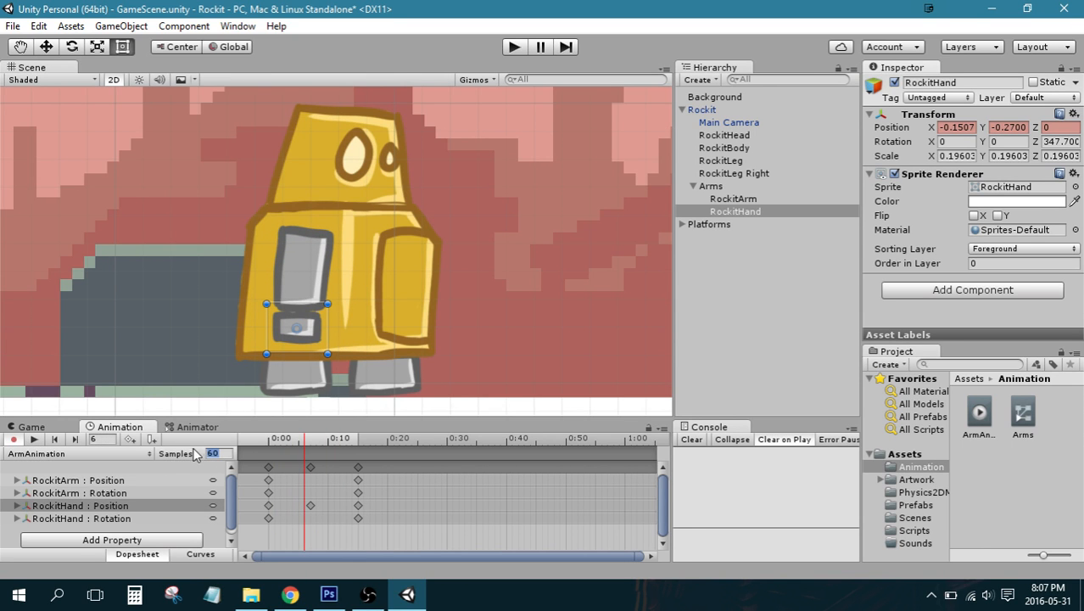
pyautogui.write('30')
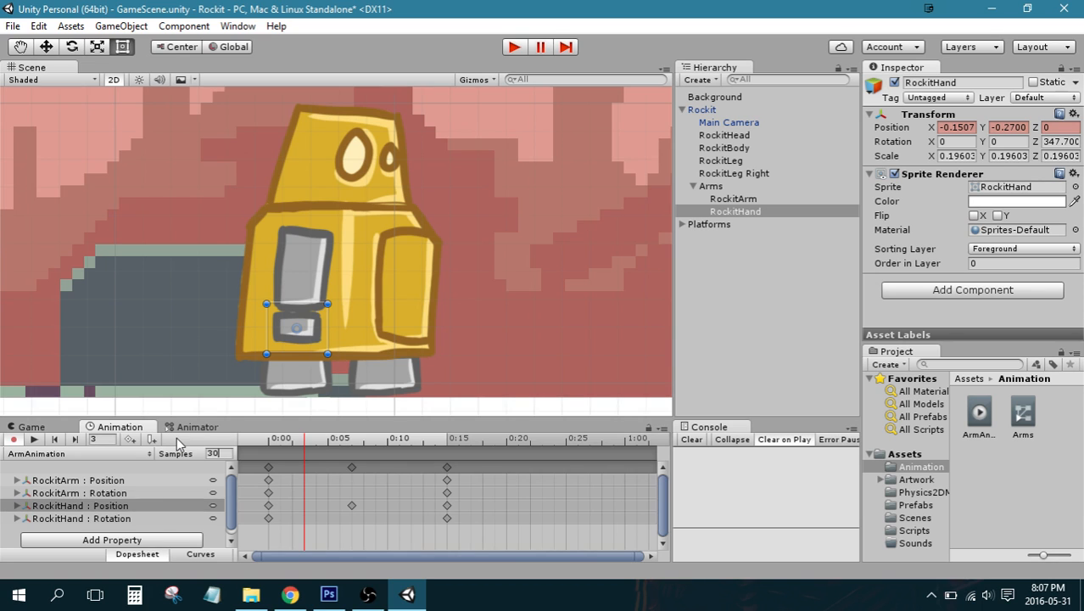
pyautogui.moveTo(313, 439); pyautogui.dragTo(268, 438)
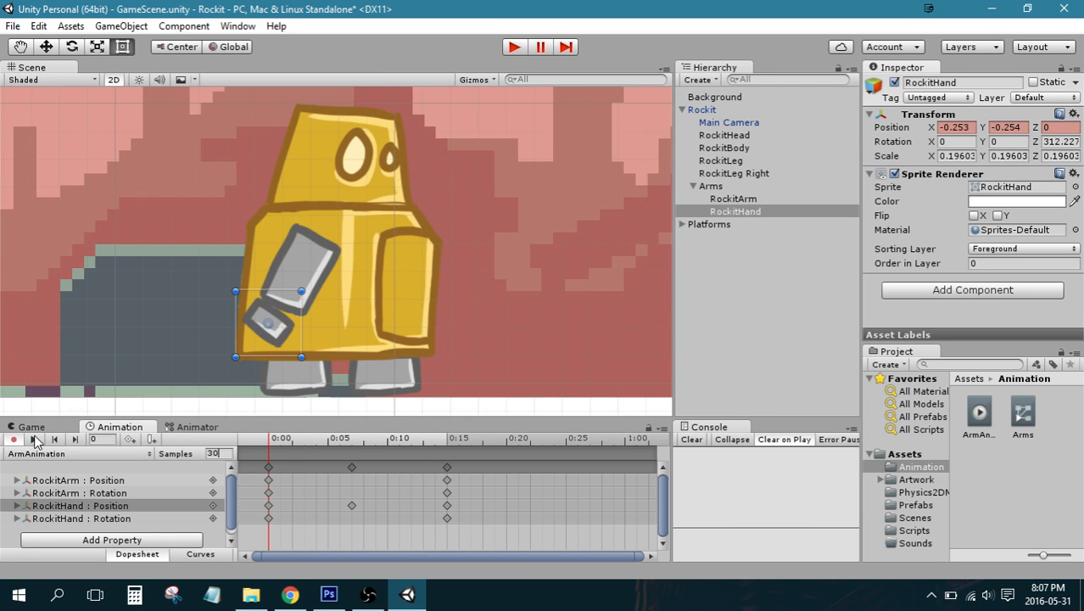
pyautogui.click(35, 440)
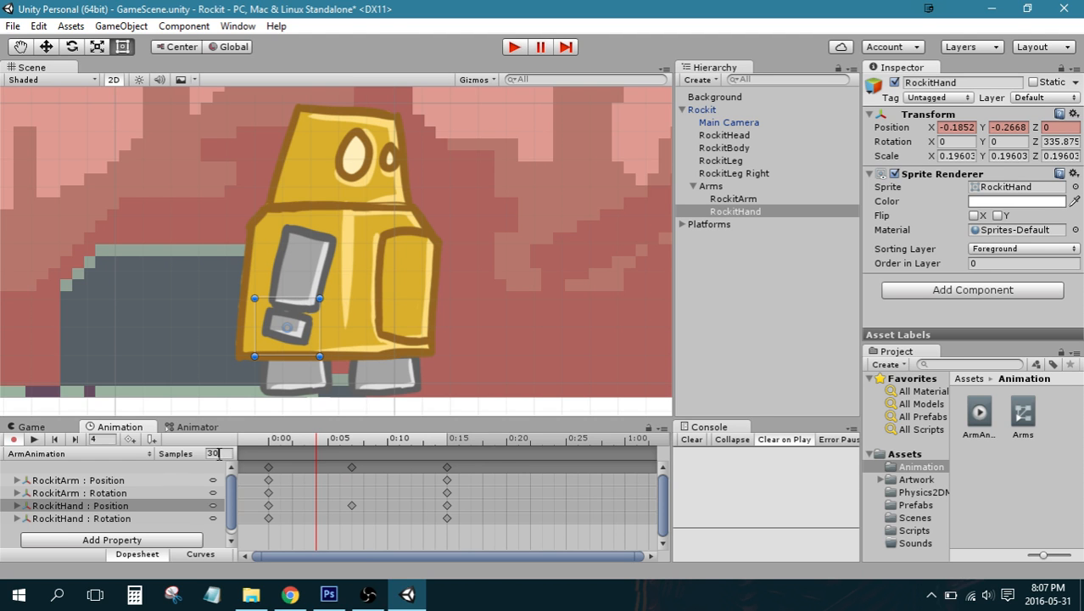
# At frame 15, rotate RockitHand to about 392° around Z and move it to about X -0.002, Y -0.226.
pyautogui.moveTo(319, 443); pyautogui.dragTo(451, 466)
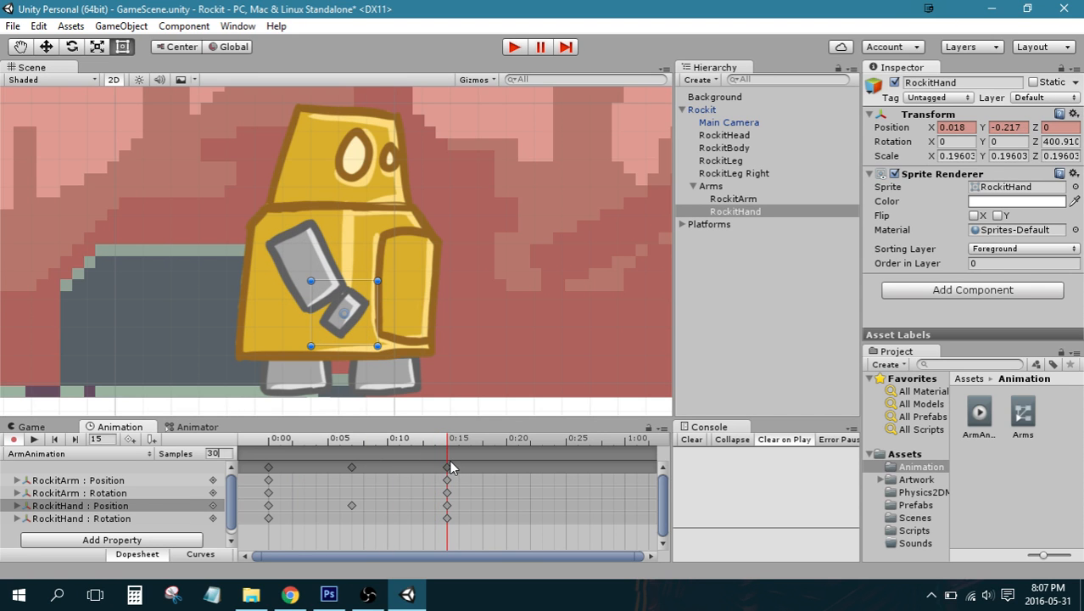
pyautogui.moveTo(350, 315); pyautogui.dragTo(354, 318)
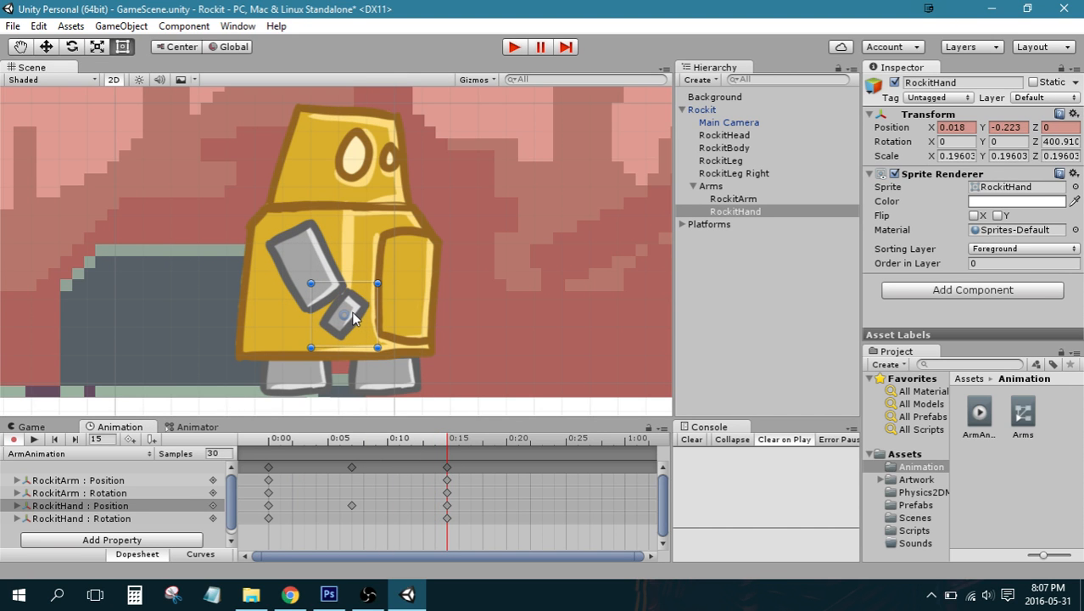
pyautogui.moveTo(385, 355); pyautogui.dragTo(372, 364)
pyautogui.moveTo(441, 451)
pyautogui.mouseDown()
pyautogui.moveTo(348, 444)
pyautogui.moveTo(445, 442)
pyautogui.mouseUp()
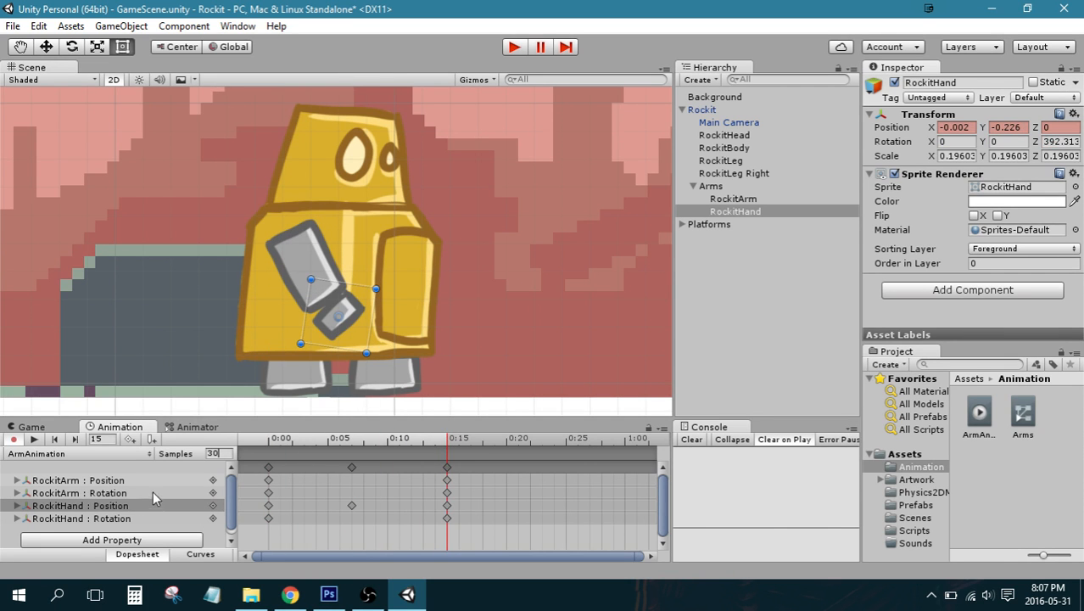
pyautogui.scroll(-1, 151, 509)
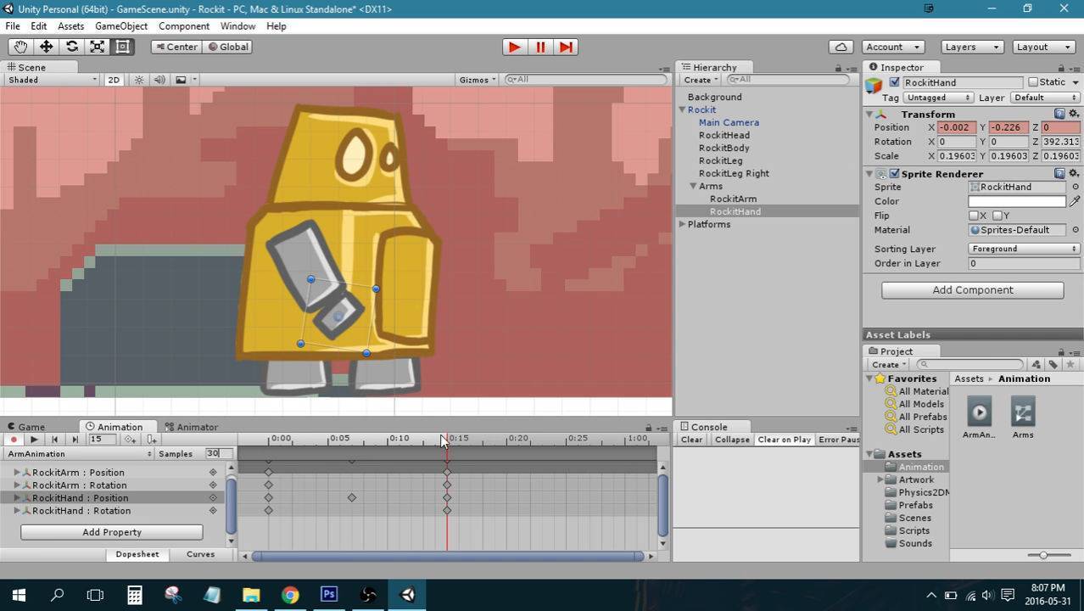
pyautogui.moveTo(444, 441); pyautogui.dragTo(236, 440)
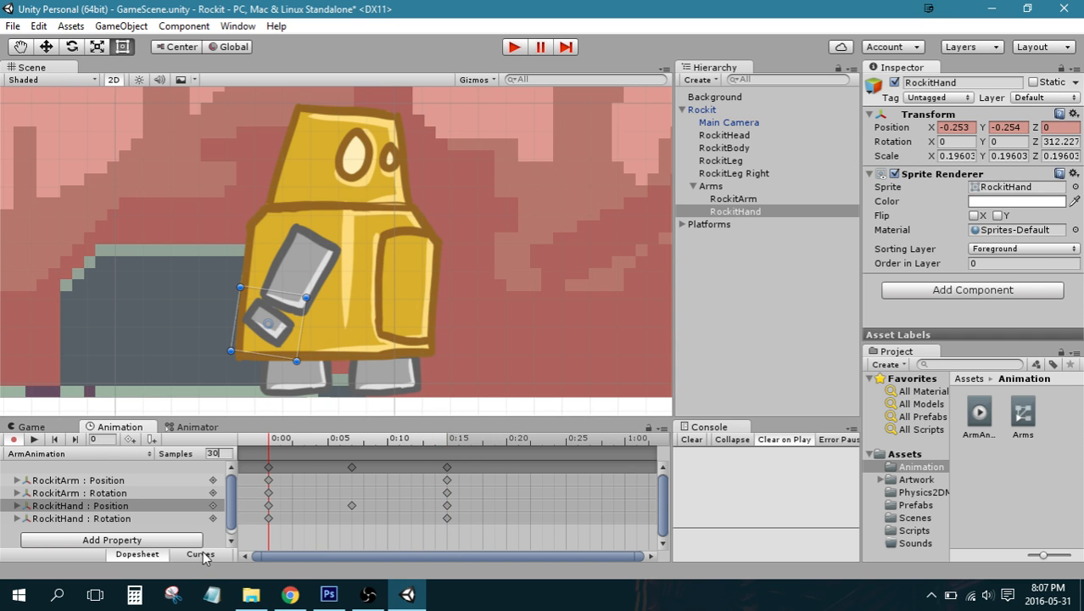
# Display the animation as curves and check the RockitArm and RockitHand poses between frames 0 and 15.
pyautogui.click(201, 554)
pyautogui.moveTo(273, 445); pyautogui.dragTo(447, 440)
pyautogui.click(308, 251)
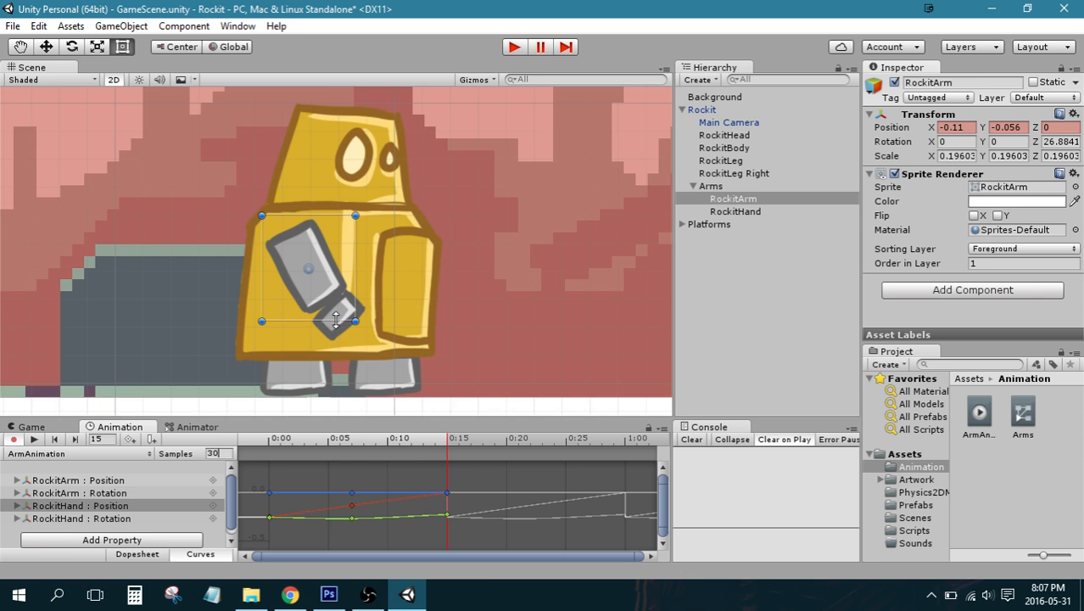
pyautogui.click(337, 337)
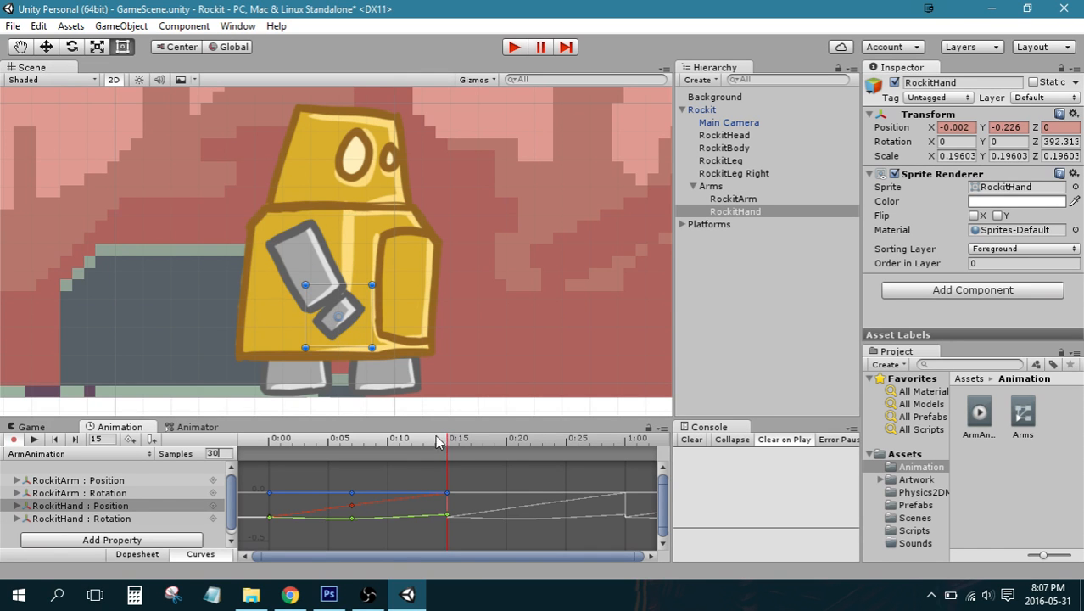
pyautogui.moveTo(440, 442); pyautogui.dragTo(244, 454)
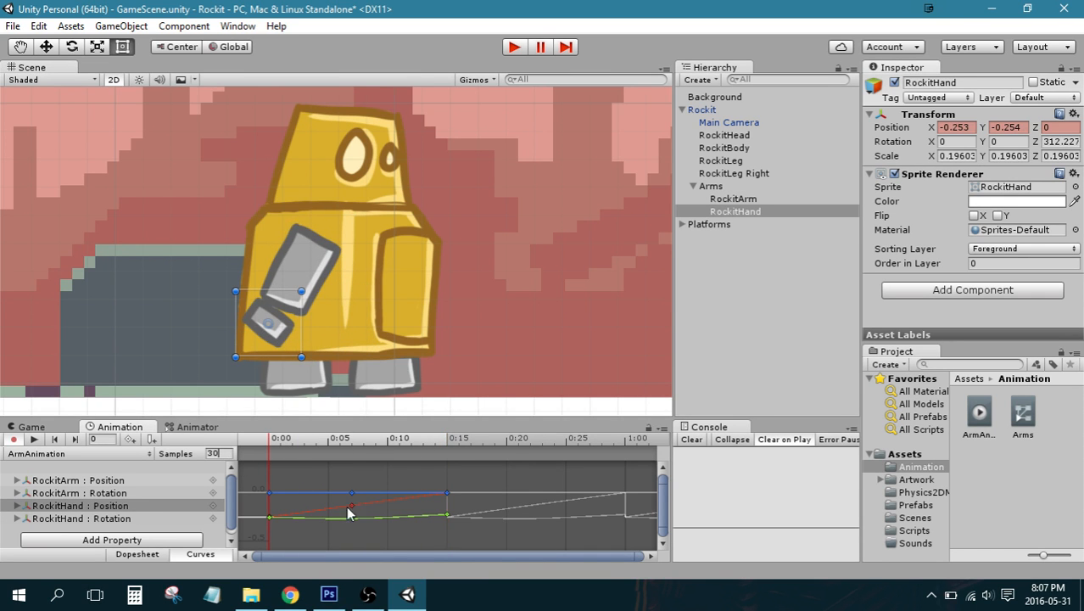
# Set the frame 0 key of RockitHand's X position curve to Broken and flatten its outgoing tangent for a slower start.
pyautogui.scroll(3, 323, 512)
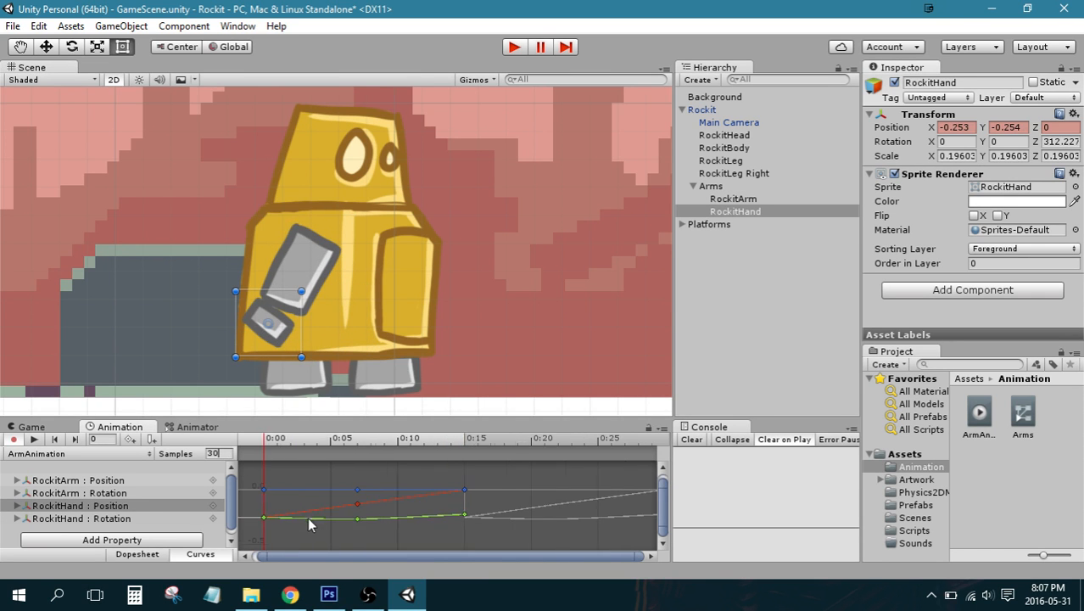
pyautogui.click(362, 502)
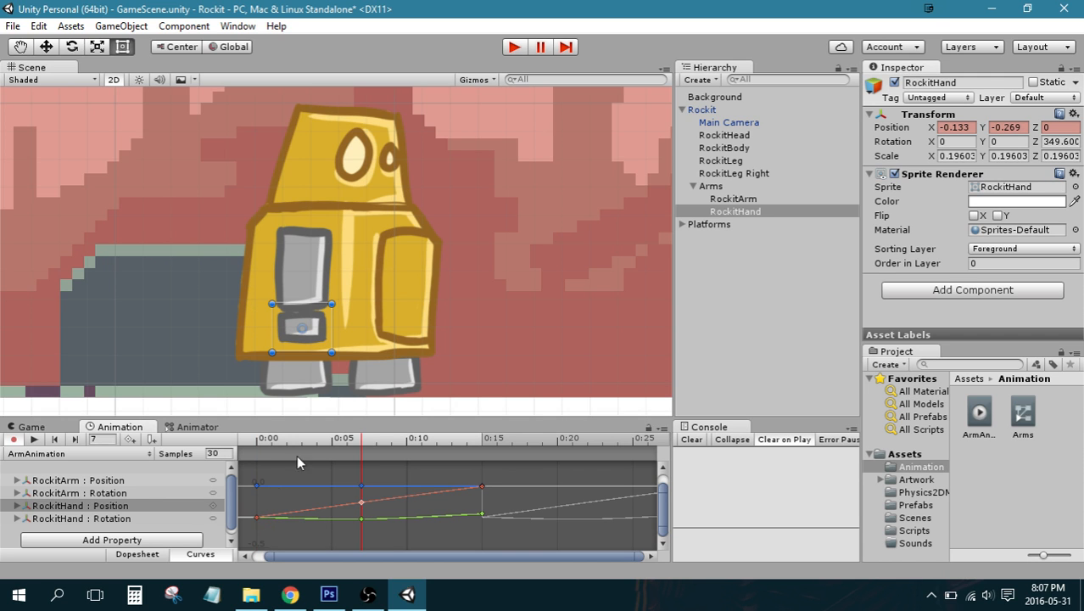
pyautogui.moveTo(353, 465); pyautogui.dragTo(234, 437)
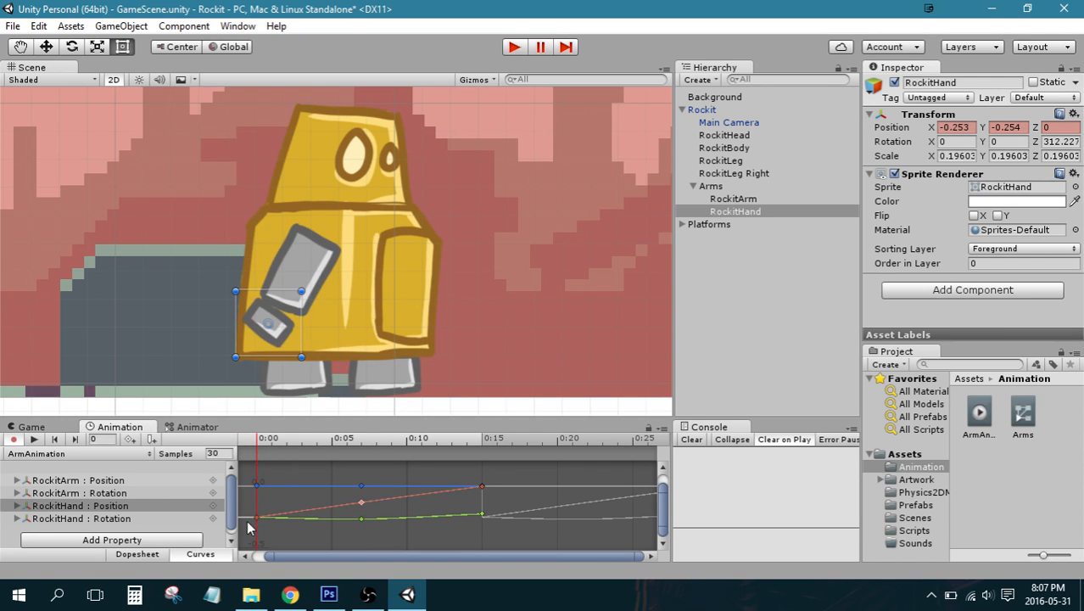
pyautogui.click(257, 516)
pyautogui.rightClick(258, 517)
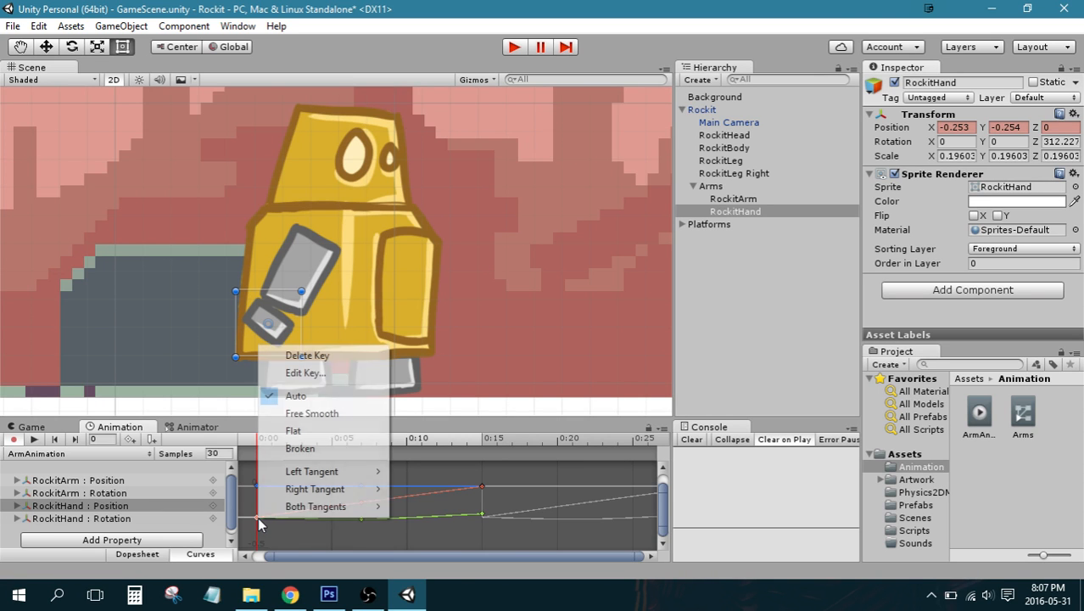
pyautogui.click(314, 449)
pyautogui.moveTo(296, 516); pyautogui.dragTo(297, 523)
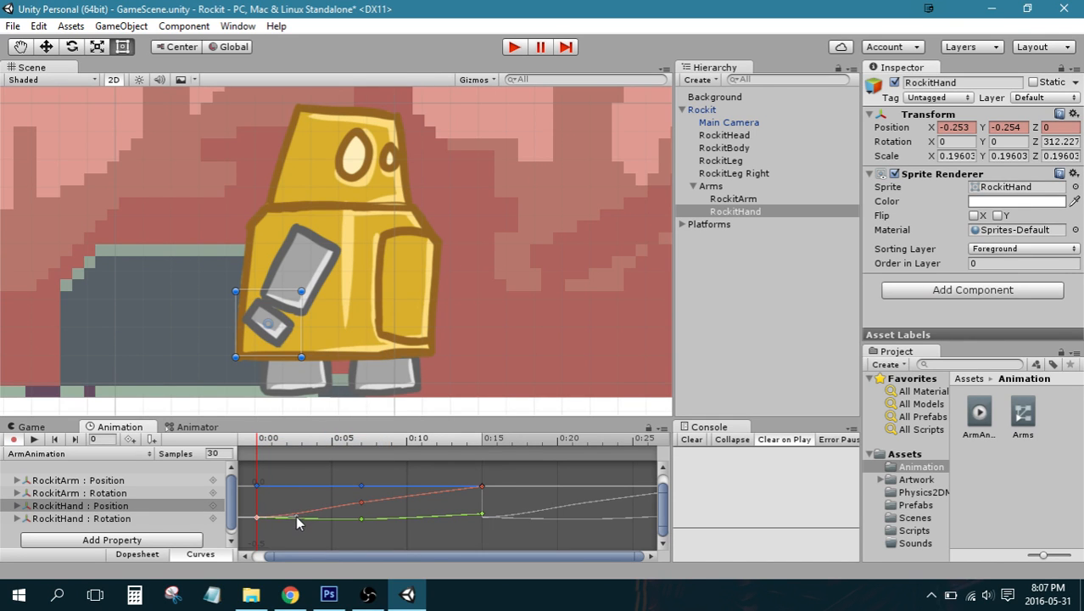
pyautogui.scroll(5, 309, 525)
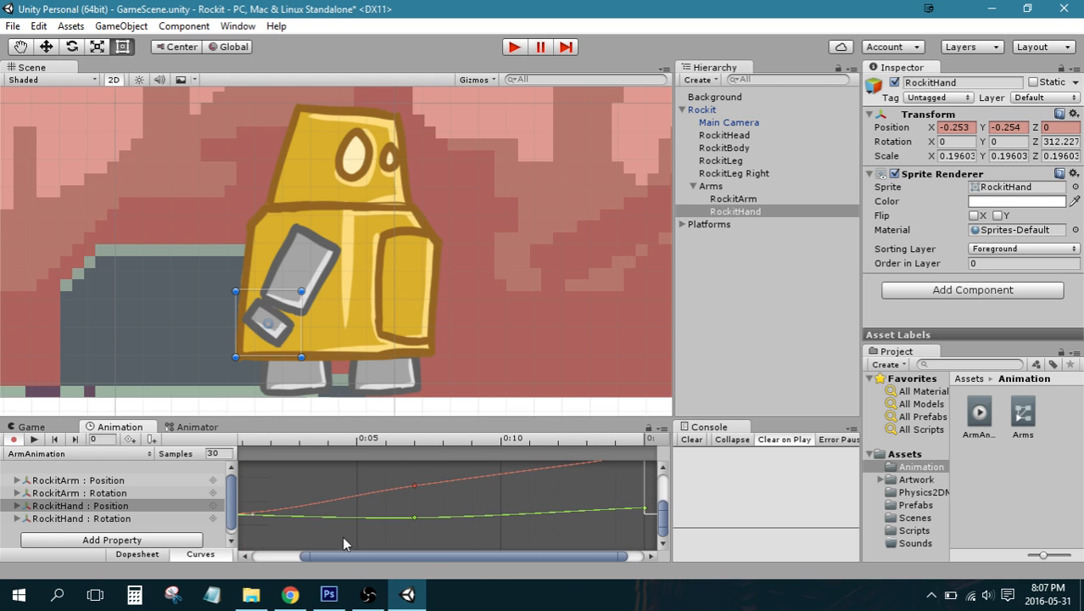
pyautogui.moveTo(368, 557); pyautogui.dragTo(318, 557)
pyautogui.moveTo(310, 514)
pyautogui.mouseDown()
pyautogui.moveTo(300, 473)
pyautogui.moveTo(315, 512)
pyautogui.mouseUp()
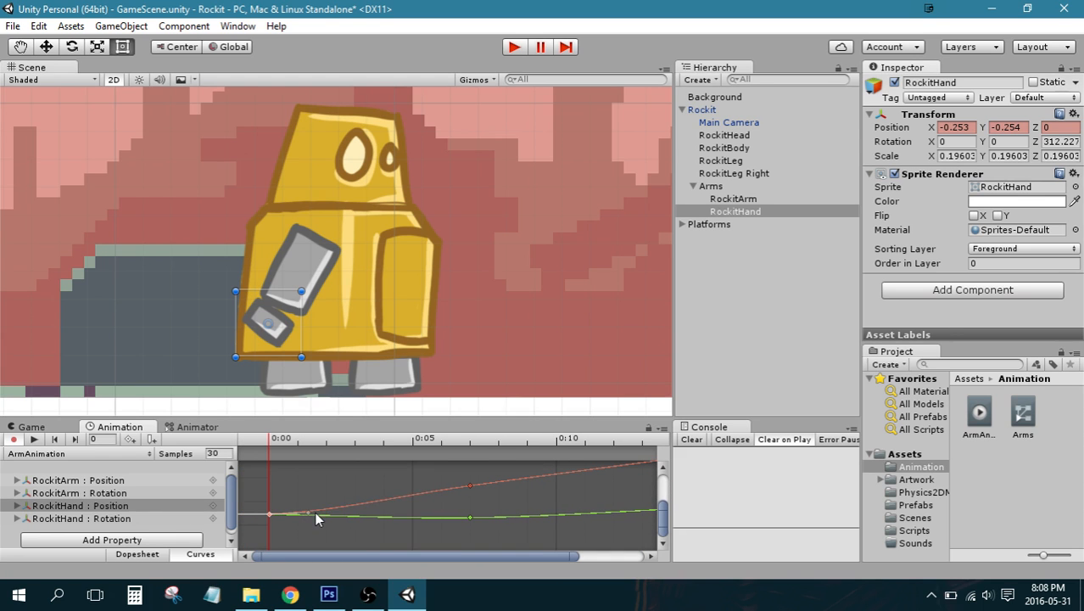
# Try Broken tangents with a steeper incoming handle on the frame 7 key of RockitHand's X position curve, and return the key to Auto.
pyautogui.click(467, 484)
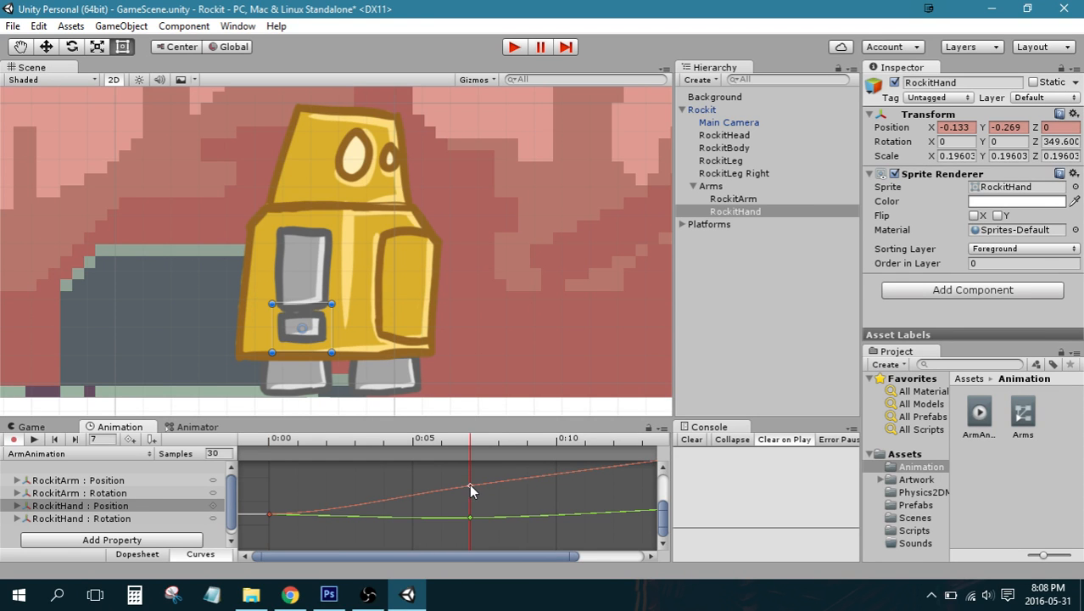
pyautogui.rightClick(469, 484)
pyautogui.click(531, 415)
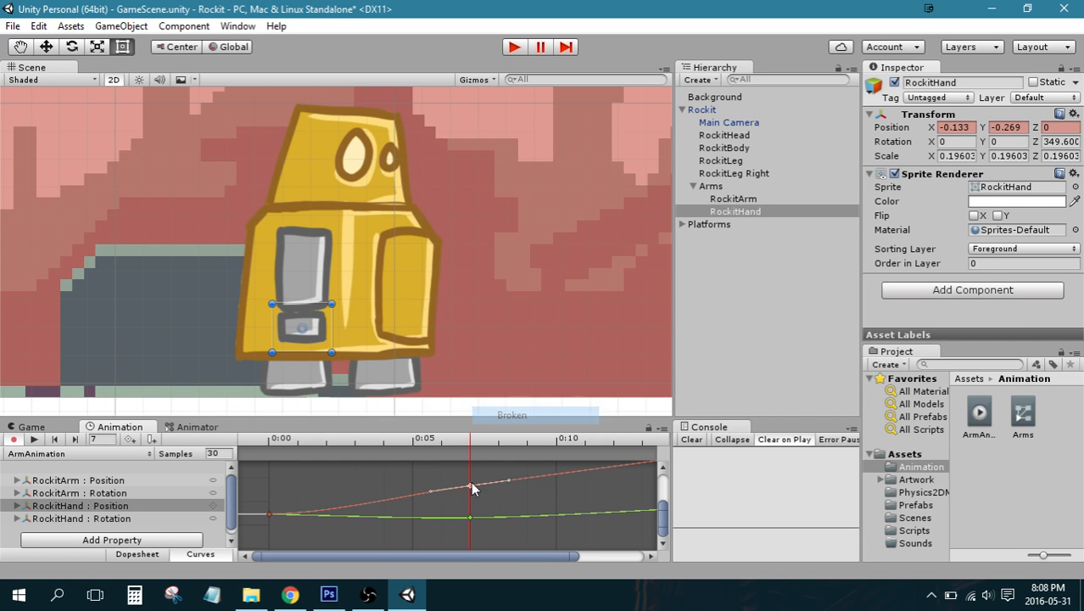
pyautogui.moveTo(427, 490); pyautogui.dragTo(431, 501)
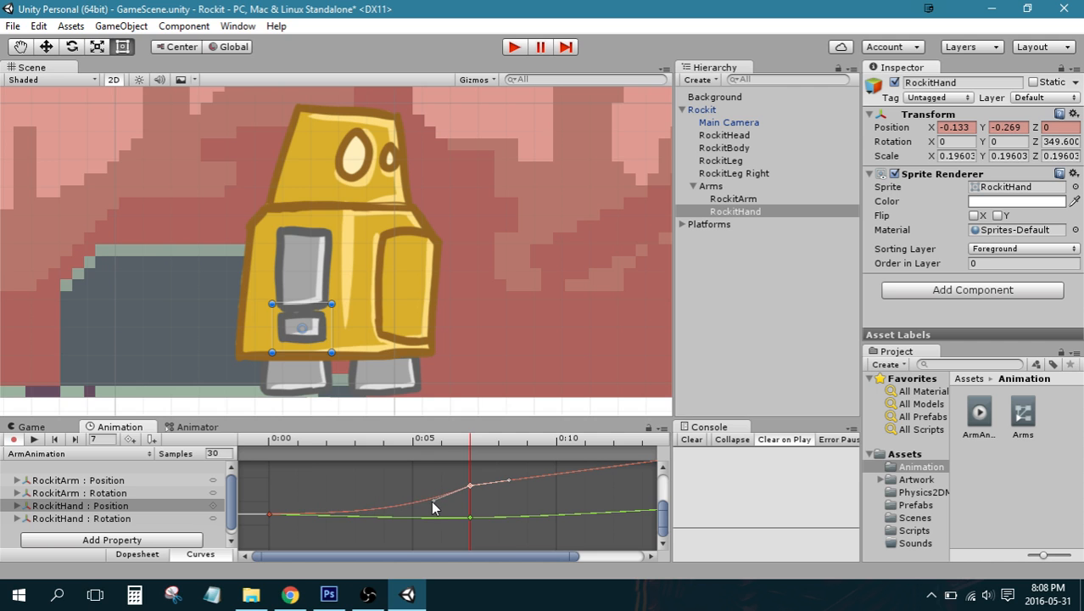
pyautogui.moveTo(462, 445)
pyautogui.mouseDown()
pyautogui.moveTo(255, 447)
pyautogui.moveTo(502, 453)
pyautogui.moveTo(261, 468)
pyautogui.moveTo(466, 462)
pyautogui.mouseUp()
pyautogui.rightClick(471, 486)
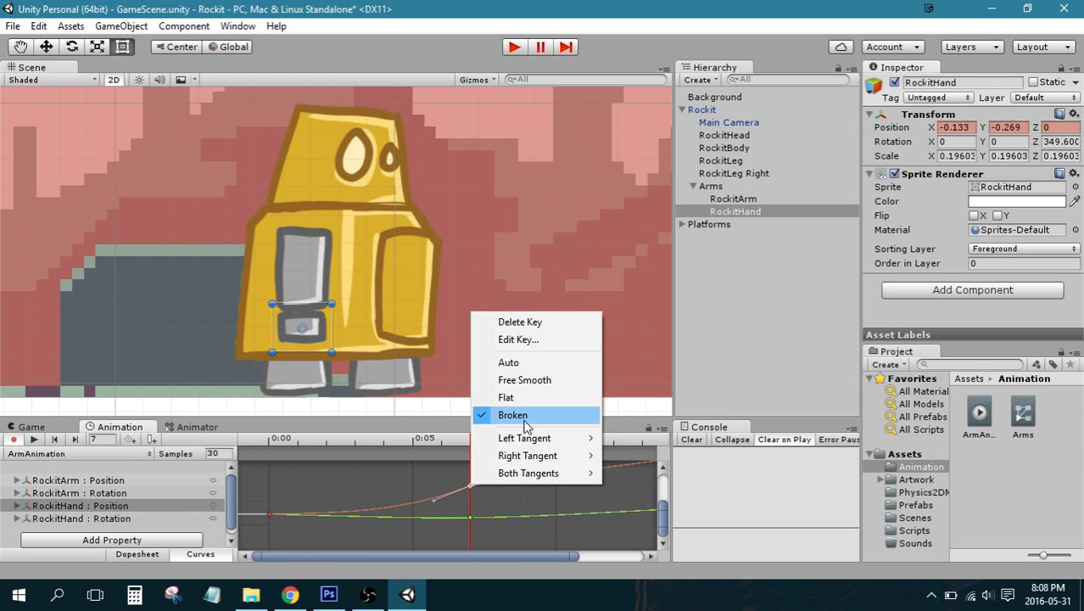
pyautogui.click(498, 415)
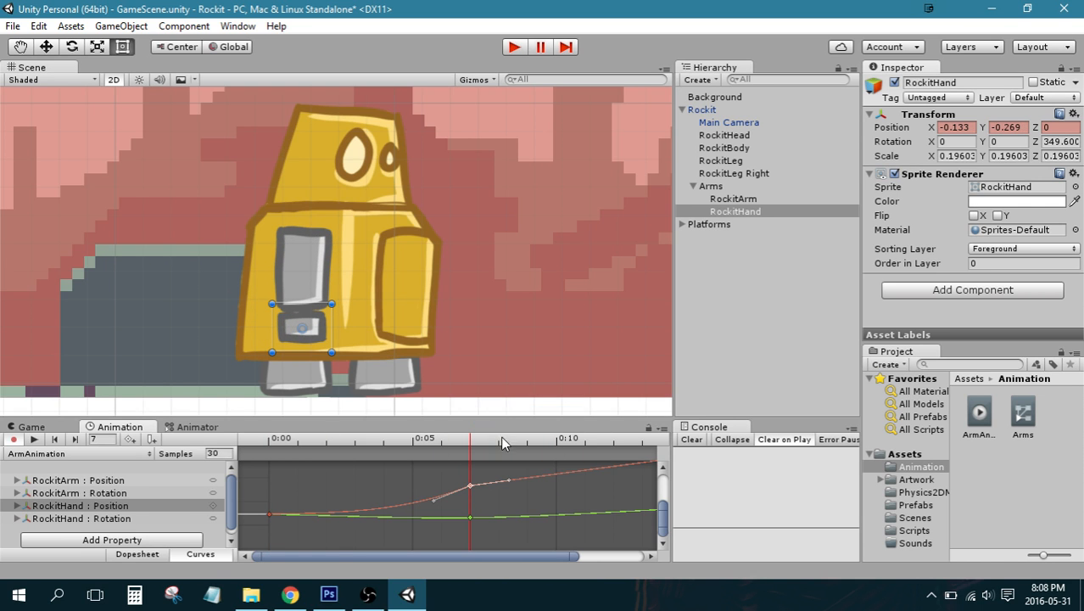
pyautogui.rightClick(467, 486)
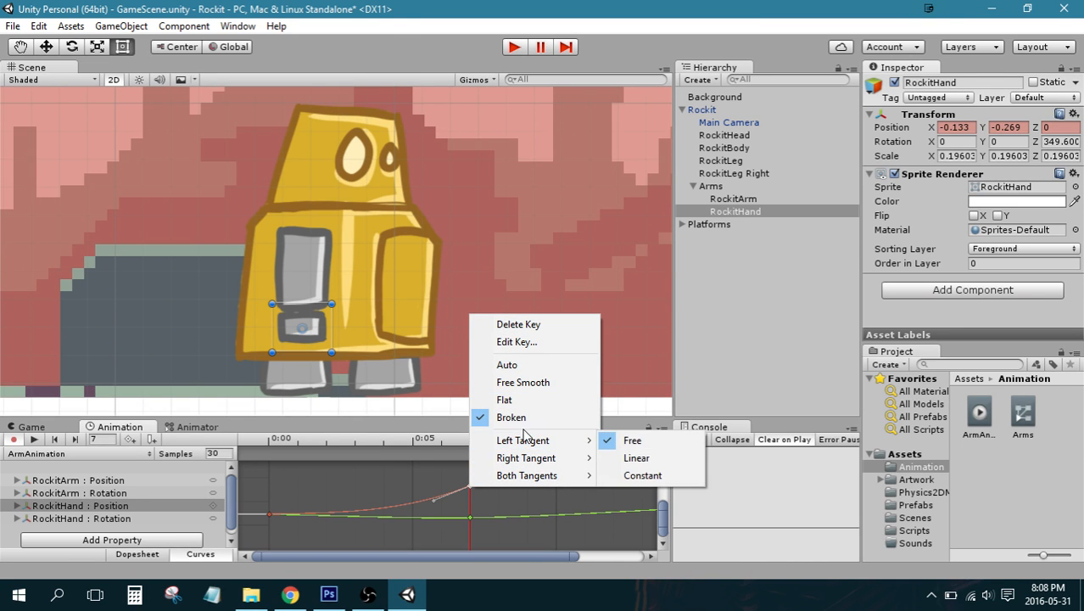
pyautogui.click(531, 367)
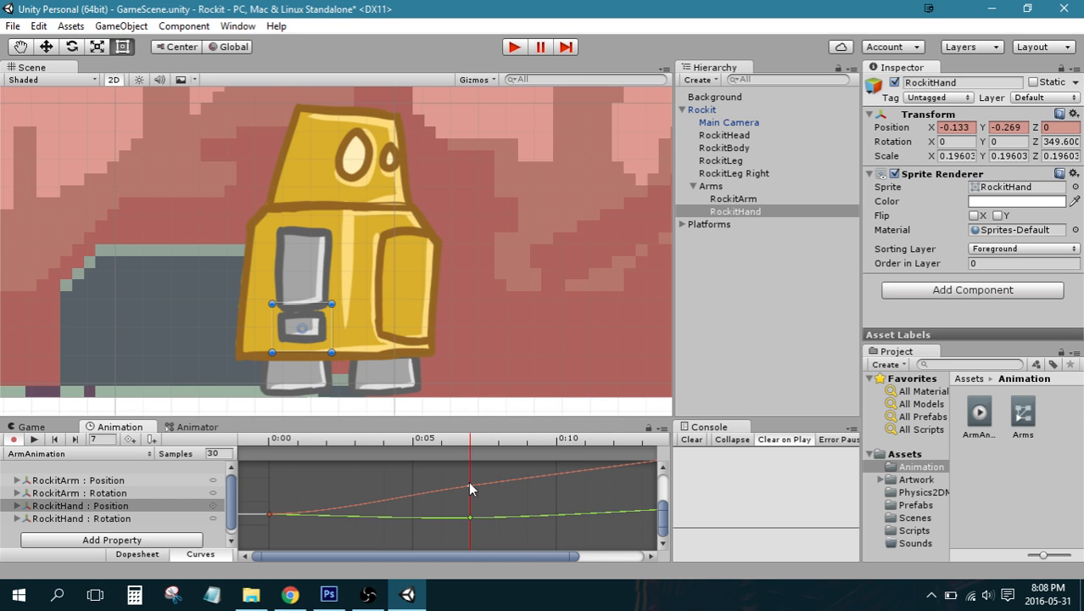
# Set the frame 15 key of RockitHand's X position curve to Broken and steepen its incoming tangent by lowering the handle.
pyautogui.moveTo(471, 483)
pyautogui.moveTo(471, 440); pyautogui.dragTo(655, 447)
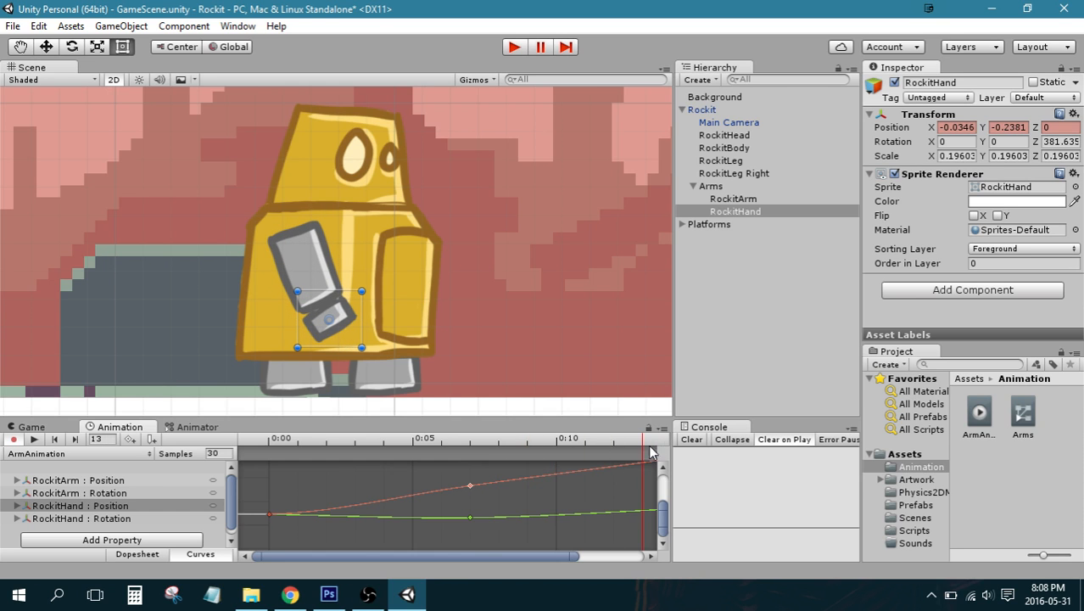
pyautogui.scroll(-3, 589, 476)
pyautogui.moveTo(661, 506); pyautogui.dragTo(660, 498)
pyautogui.moveTo(567, 441); pyautogui.dragTo(608, 448)
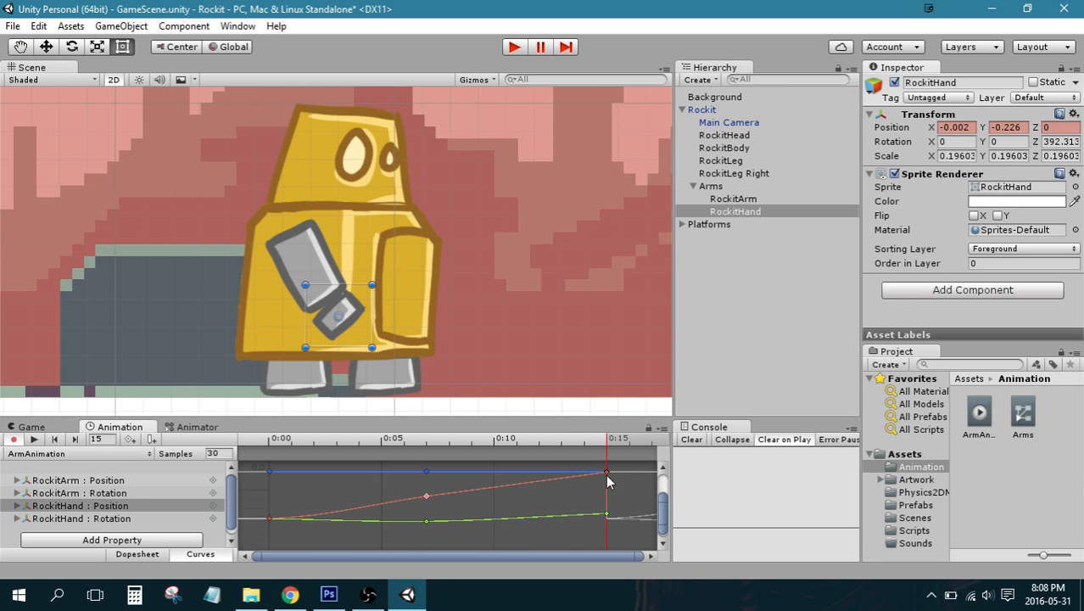
pyautogui.rightClick(606, 472)
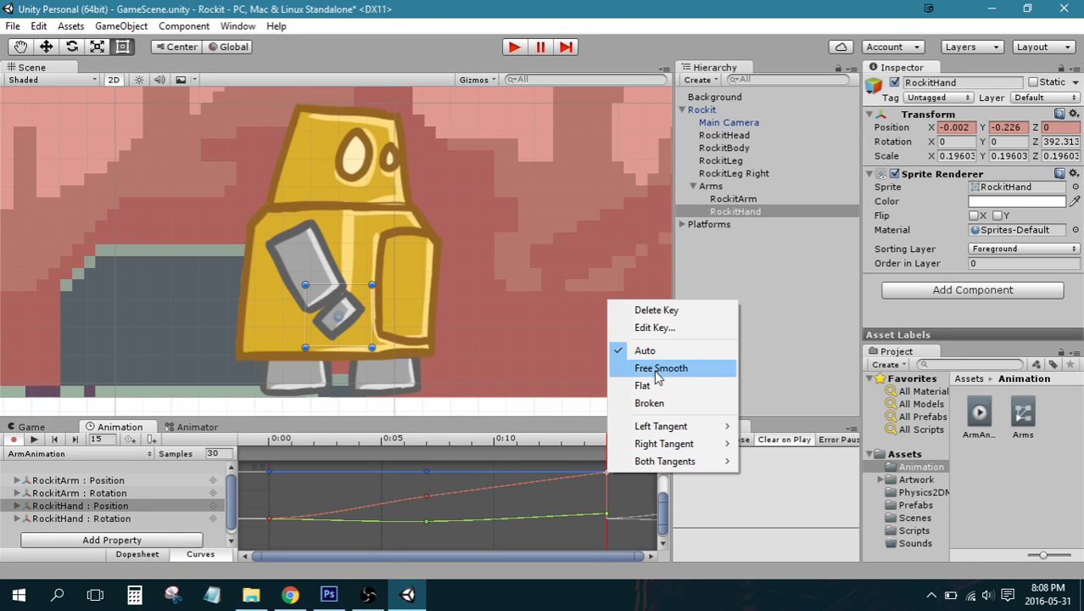
pyautogui.click(651, 403)
pyautogui.moveTo(571, 476); pyautogui.dragTo(573, 486)
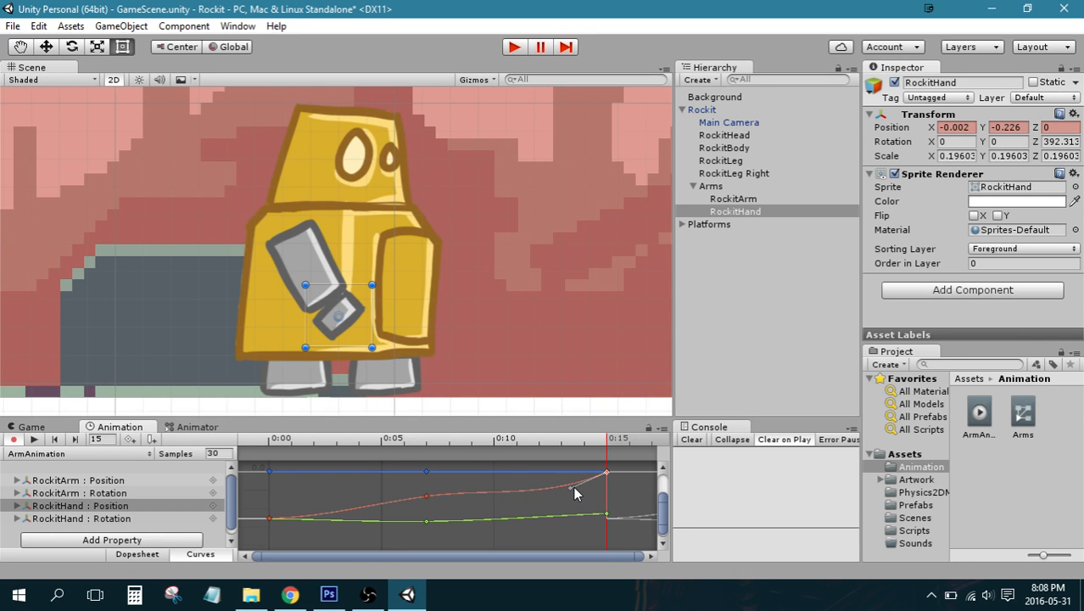
# Lower the outgoing tangent of the X position curve's frame 0 key, and move its frame 7 key to about -0.146.
pyautogui.click(272, 517)
pyautogui.moveTo(308, 517); pyautogui.dragTo(311, 523)
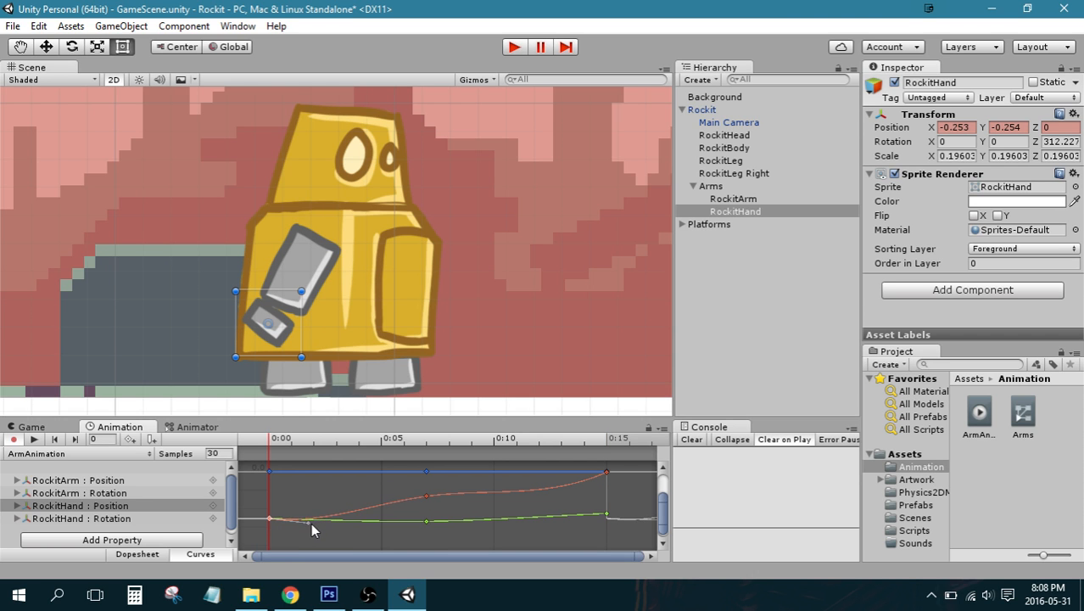
pyautogui.moveTo(603, 447); pyautogui.dragTo(428, 499)
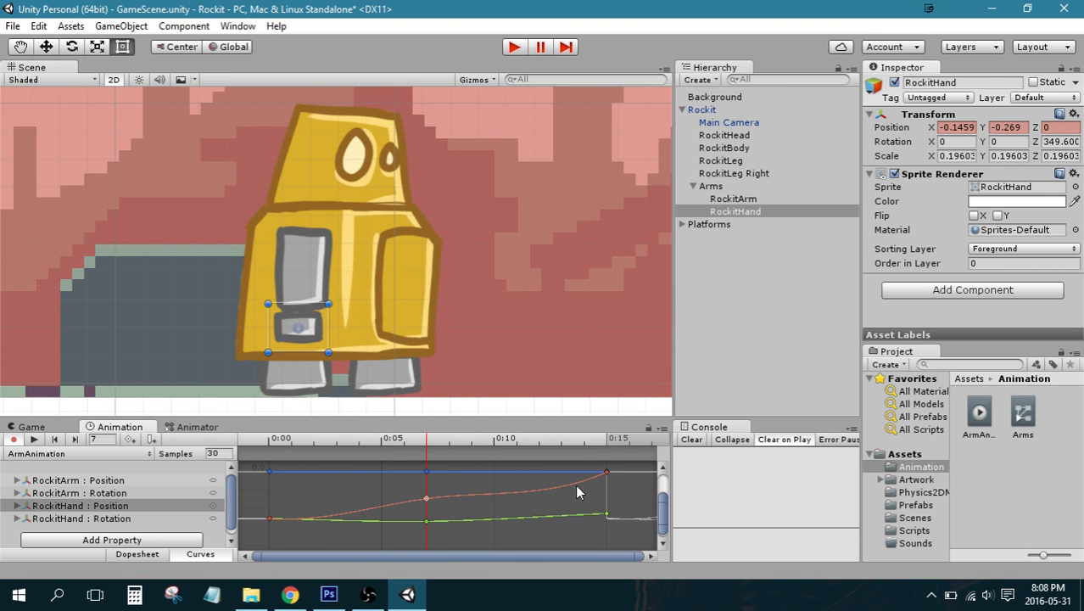
# Return the frame 0 and frame 15 keys of RockitHand's X position curve to Auto tangents.
pyautogui.click(607, 471)
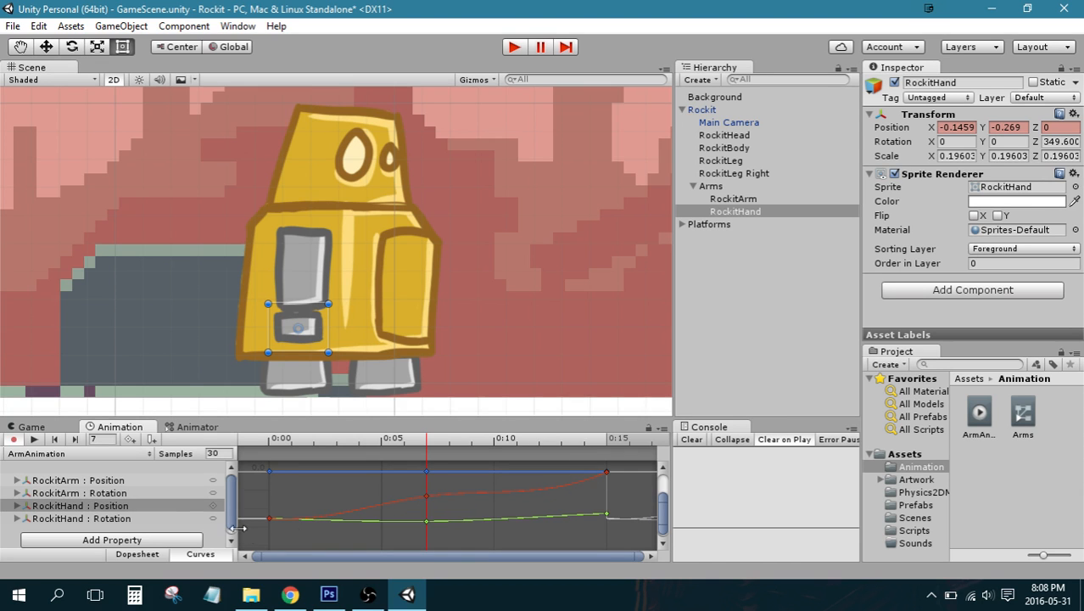
pyautogui.rightClick(270, 516)
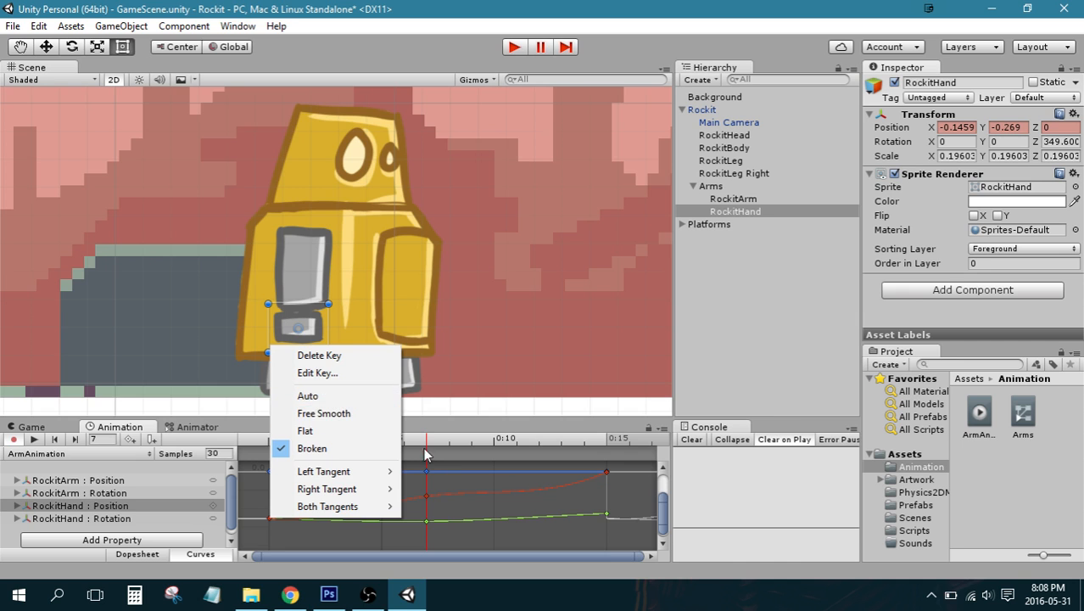
pyautogui.moveTo(433, 436); pyautogui.dragTo(267, 478)
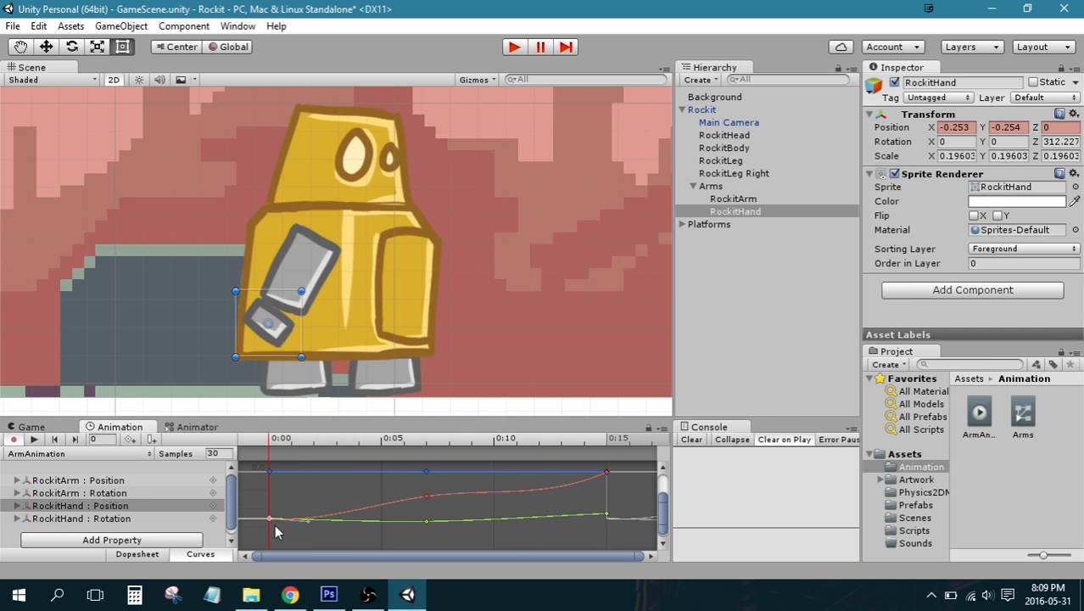
pyautogui.moveTo(306, 520); pyautogui.dragTo(324, 508)
pyautogui.rightClick(269, 517)
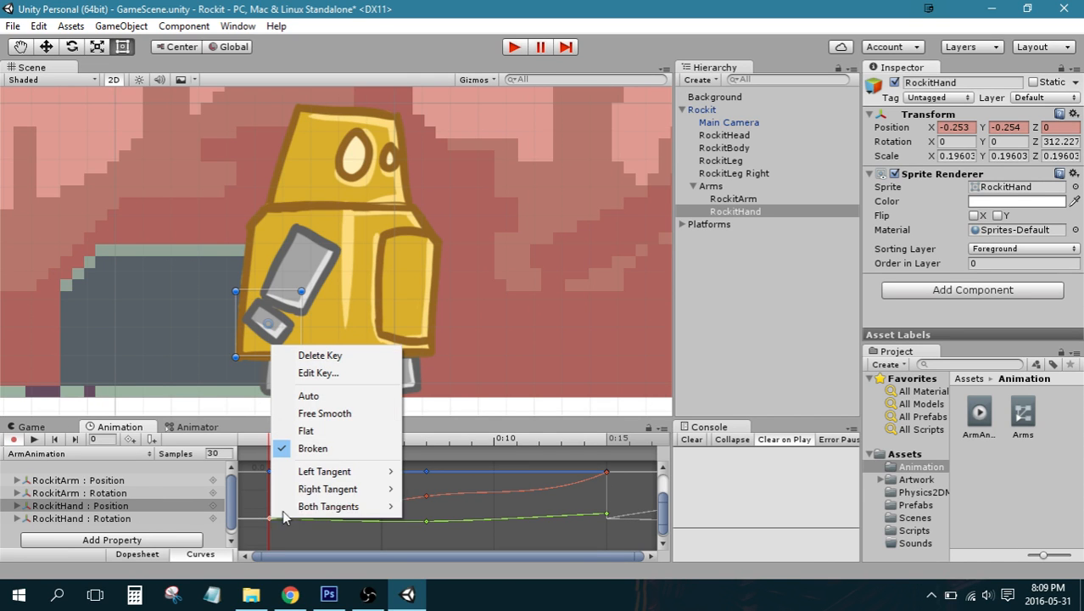
pyautogui.click(309, 396)
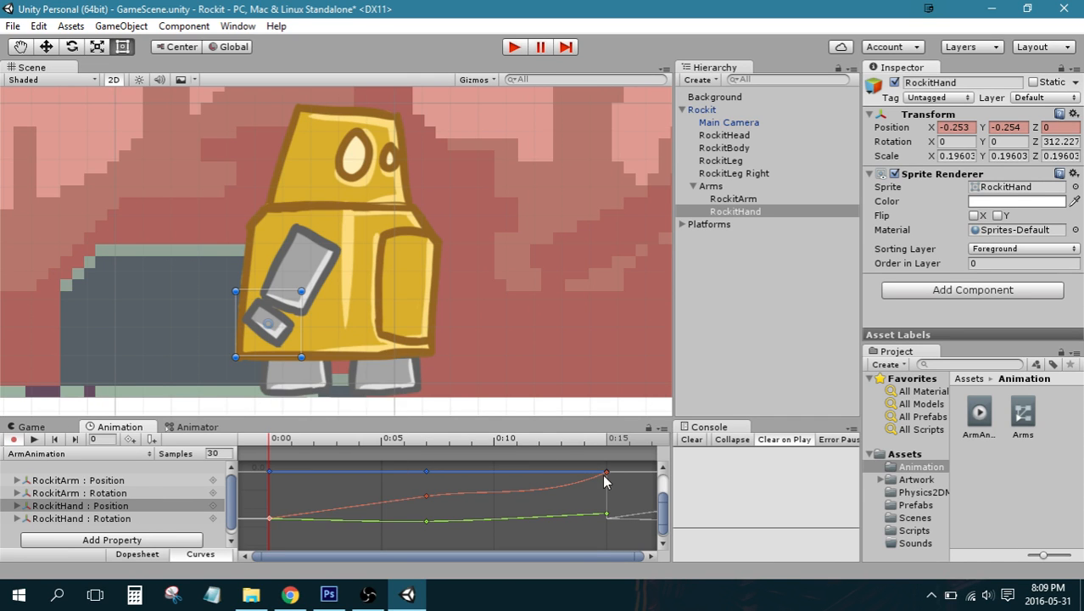
pyautogui.rightClick(605, 469)
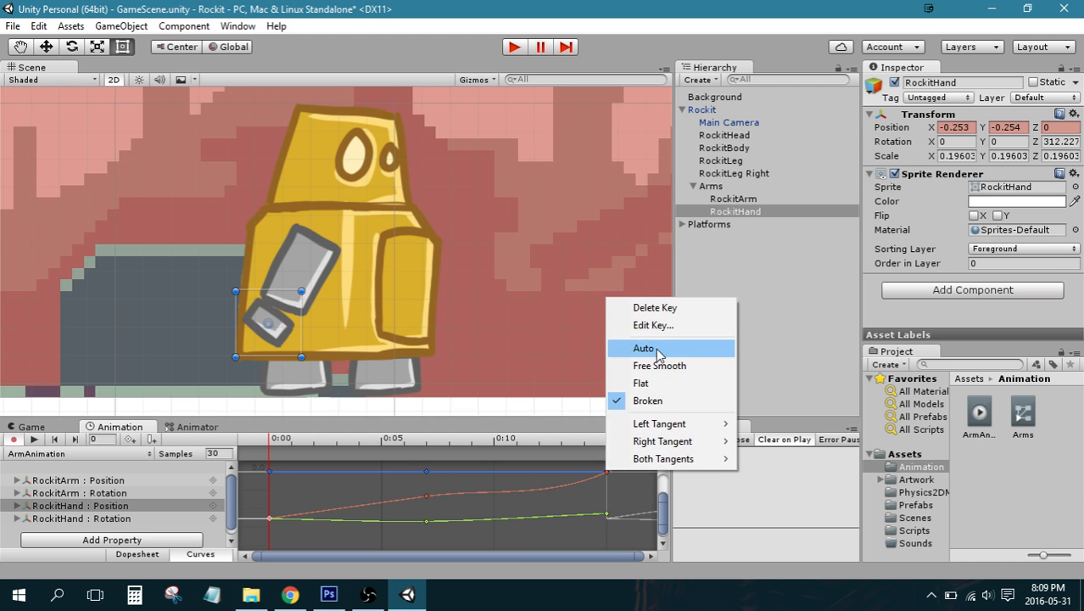
pyautogui.click(615, 347)
# Show the clip's keys in the Dopesheet with room after frame 15, and preview the arm swing from frame 0.
pyautogui.moveTo(271, 441); pyautogui.dragTo(355, 444)
pyautogui.click(146, 551)
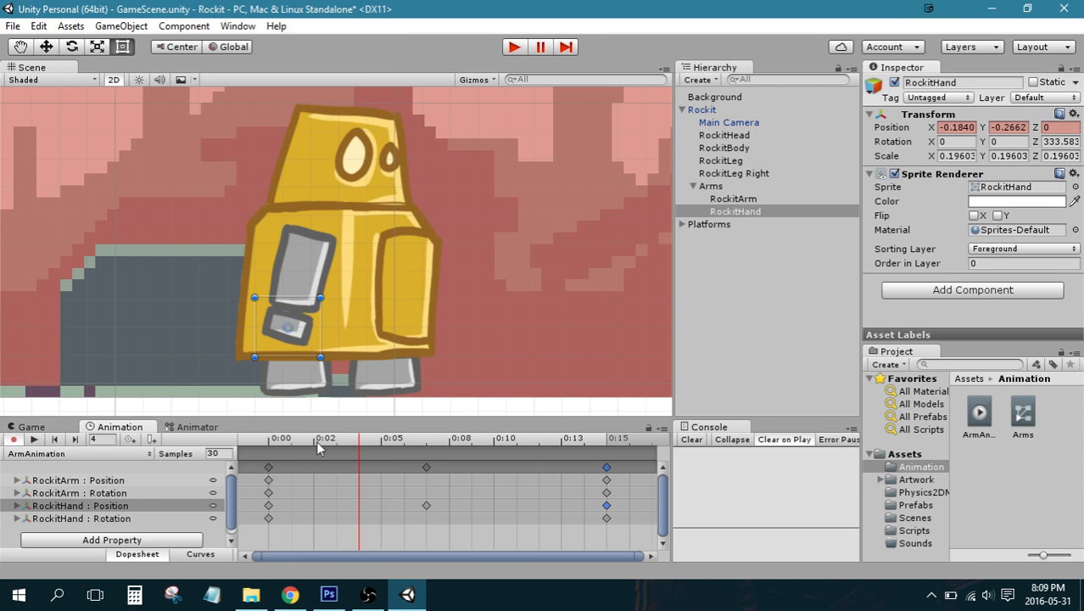
pyautogui.moveTo(358, 436); pyautogui.dragTo(428, 469)
pyautogui.scroll(-5, 463, 475)
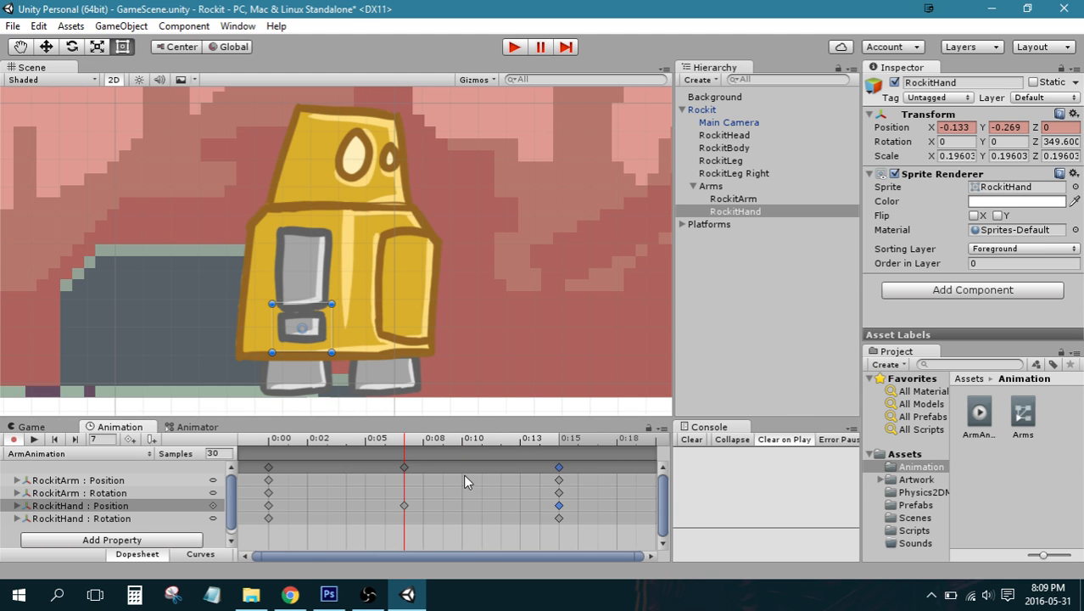
pyautogui.scroll(-6, 463, 474)
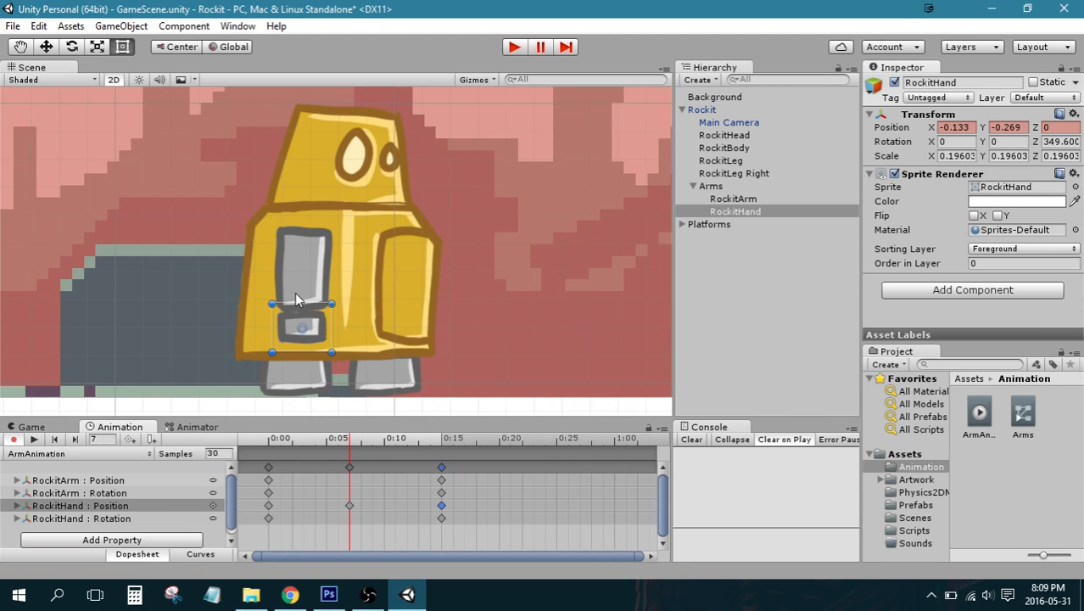
pyautogui.scroll(-2, 357, 463)
pyautogui.moveTo(347, 451); pyautogui.dragTo(17, 436)
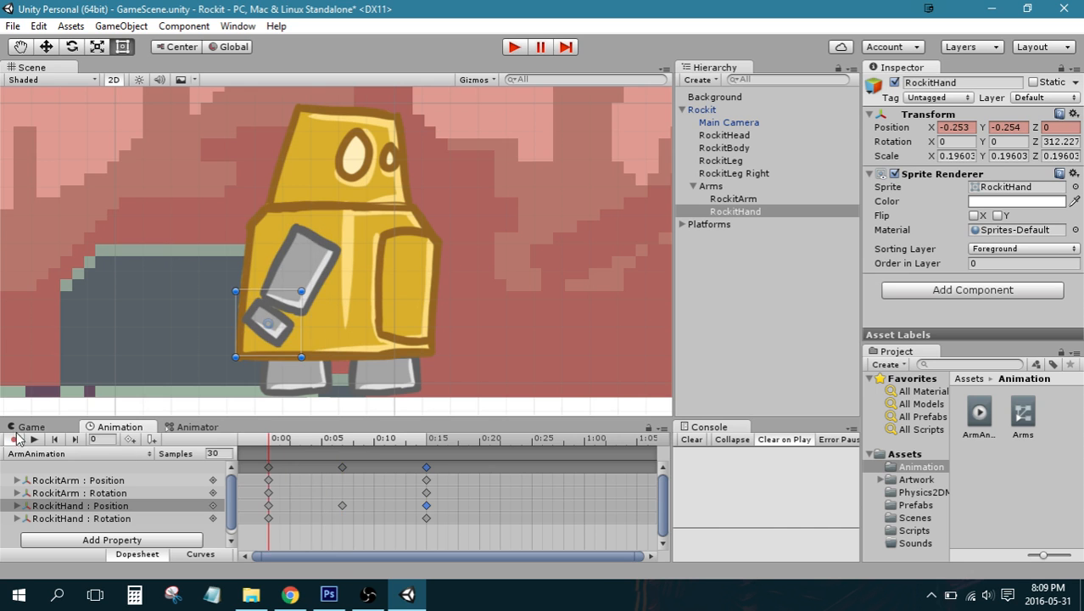
pyautogui.click(34, 441)
# Copy all the keys at frames 0 and 7 of ArmAnimation and paste them starting at frame 22.
pyautogui.click(441, 464)
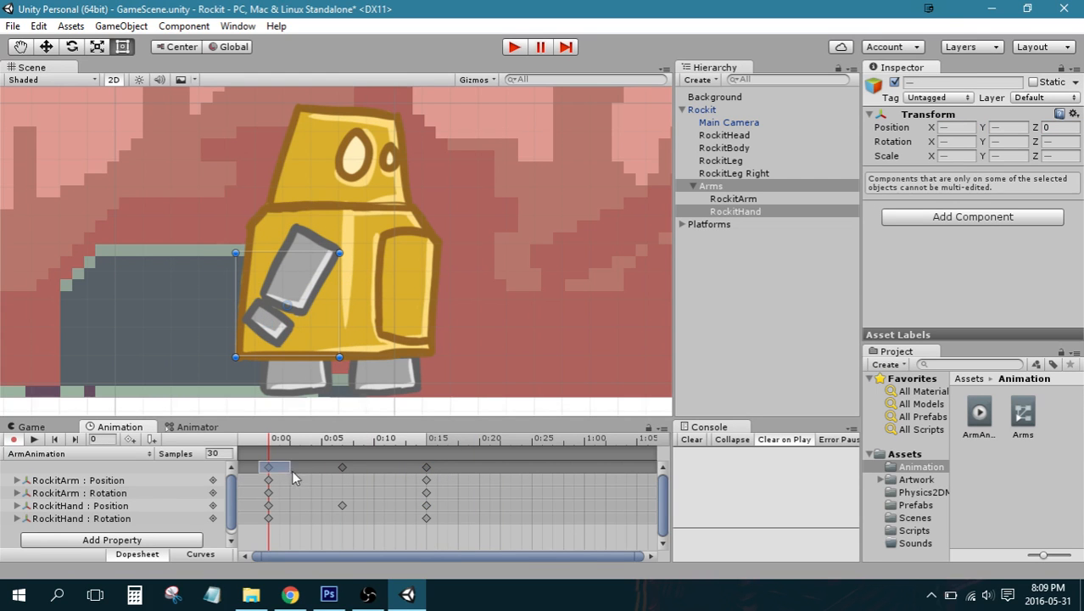
pyautogui.moveTo(341, 513); pyautogui.dragTo(373, 520)
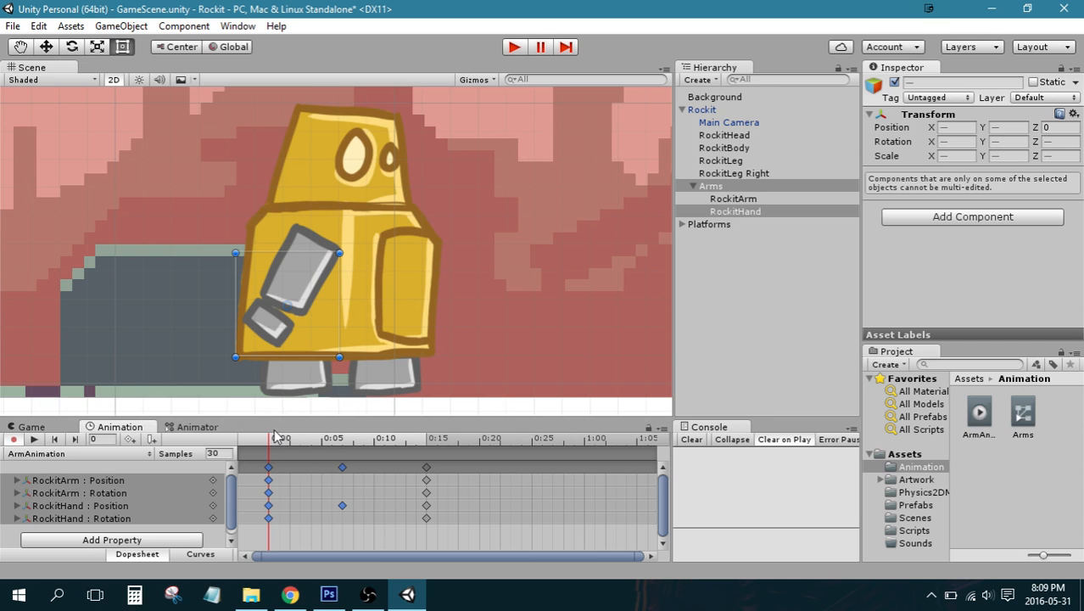
pyautogui.moveTo(274, 447); pyautogui.dragTo(512, 441)
pyautogui.moveTo(415, 452); pyautogui.dragTo(502, 456)
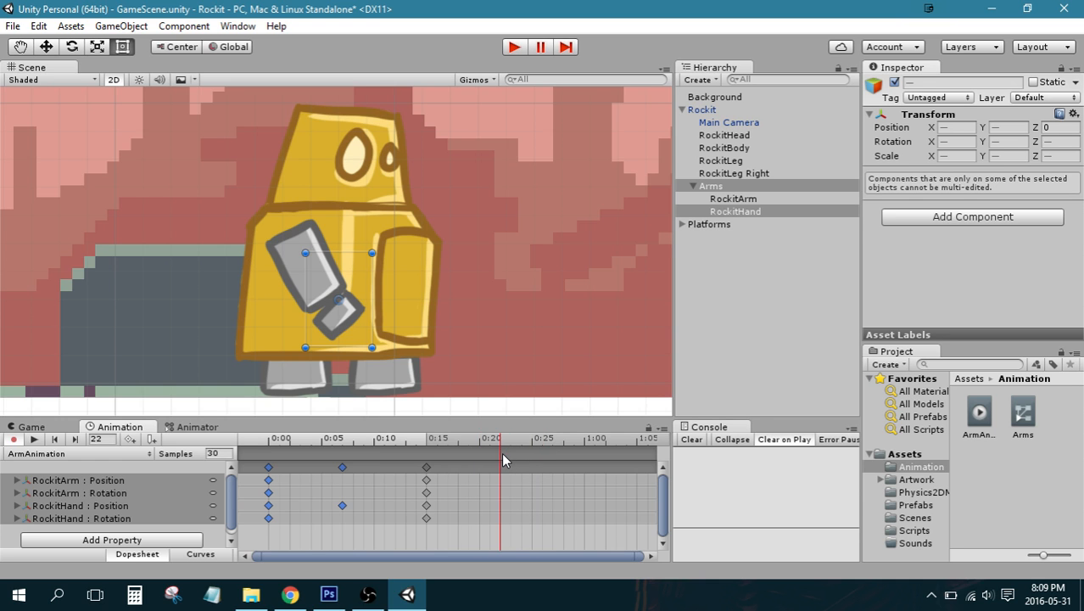
pyautogui.hotkey('ctrl', 'v')
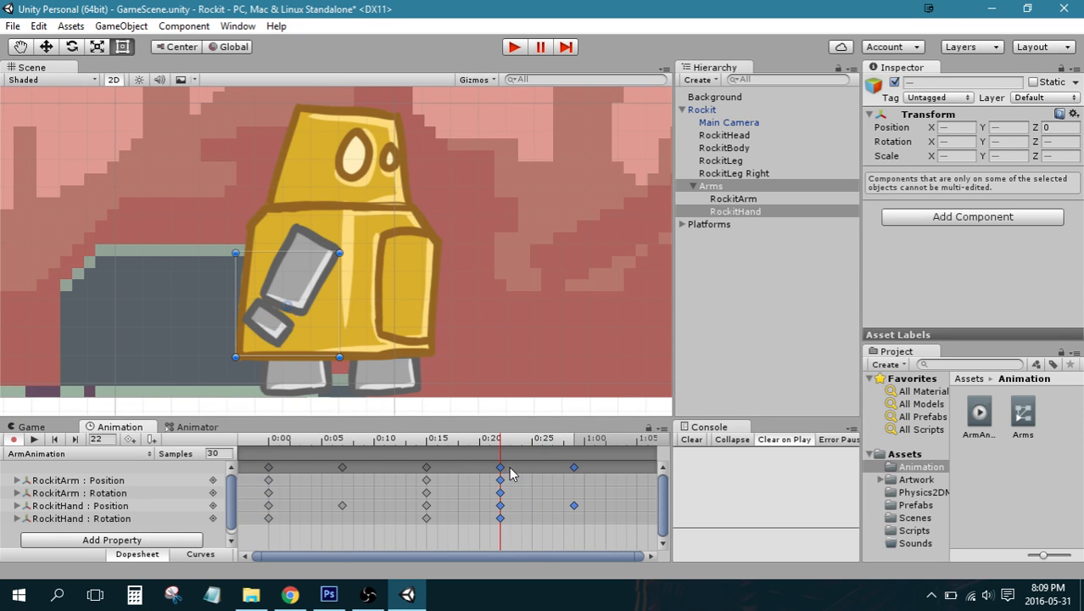
# Move the pasted start-pose keys from frame 22 to frame 33, and the pasted mid-swing RockitHand position key to frame 24.
pyautogui.click(500, 467)
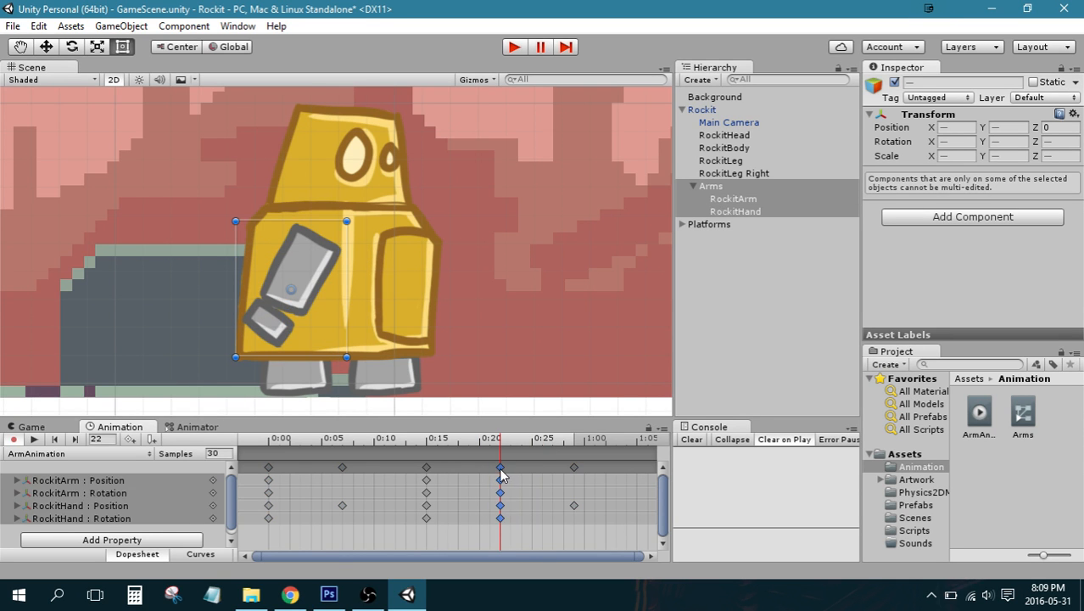
pyautogui.moveTo(499, 473); pyautogui.dragTo(615, 468)
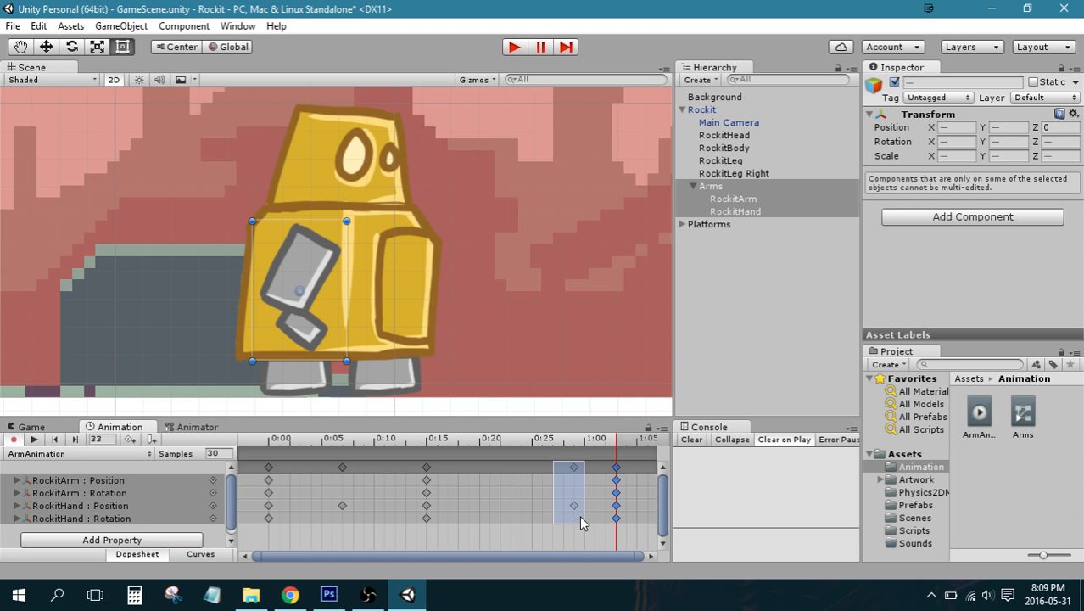
pyautogui.moveTo(581, 522); pyautogui.dragTo(581, 520)
pyautogui.moveTo(575, 468); pyautogui.dragTo(519, 479)
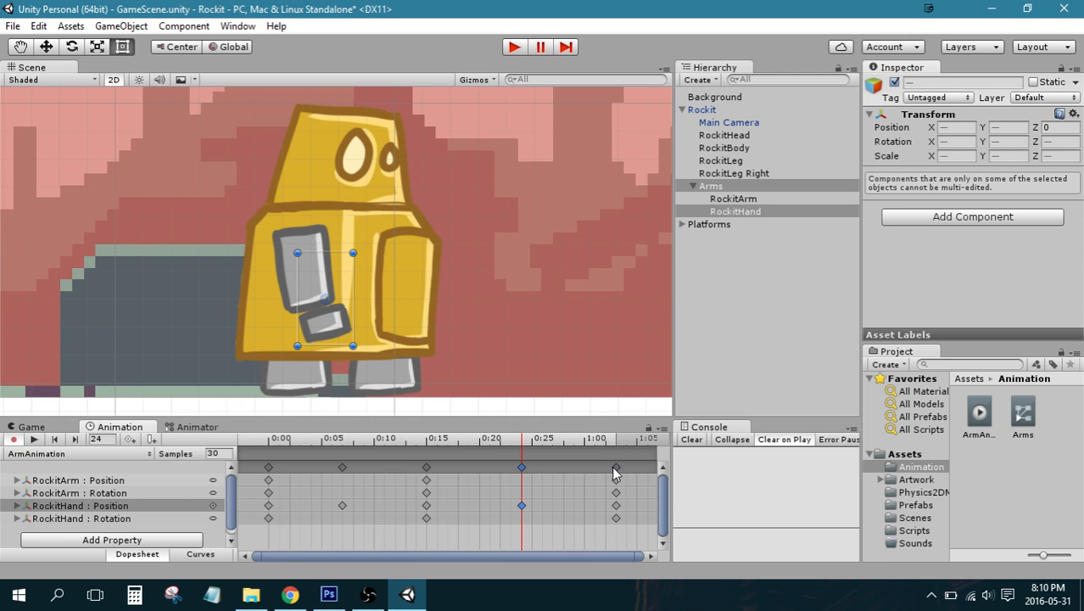
# Shift the pasted keys earlier together, placing the mid-swing hand key at frame 23 and the closing pose at frame 30.
pyautogui.moveTo(524, 444); pyautogui.dragTo(477, 466)
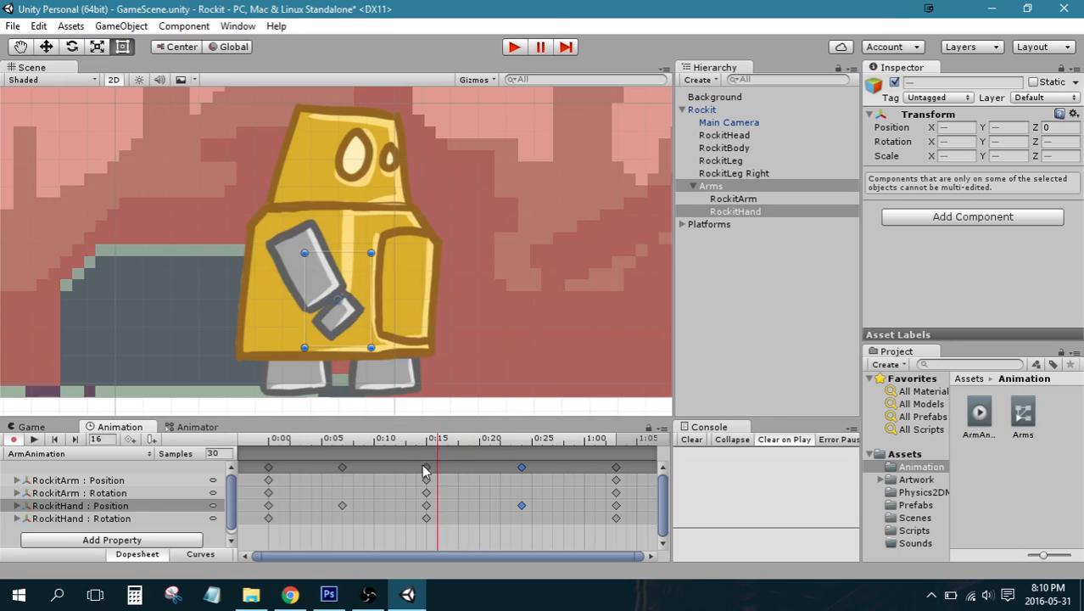
pyautogui.moveTo(615, 453); pyautogui.dragTo(633, 540)
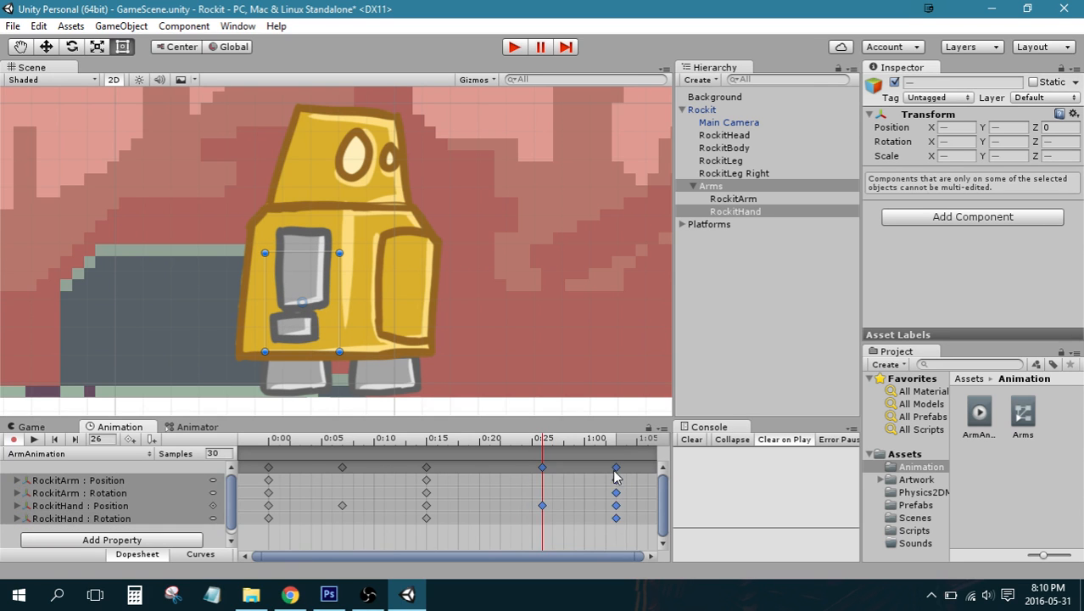
pyautogui.moveTo(617, 480); pyautogui.dragTo(573, 477)
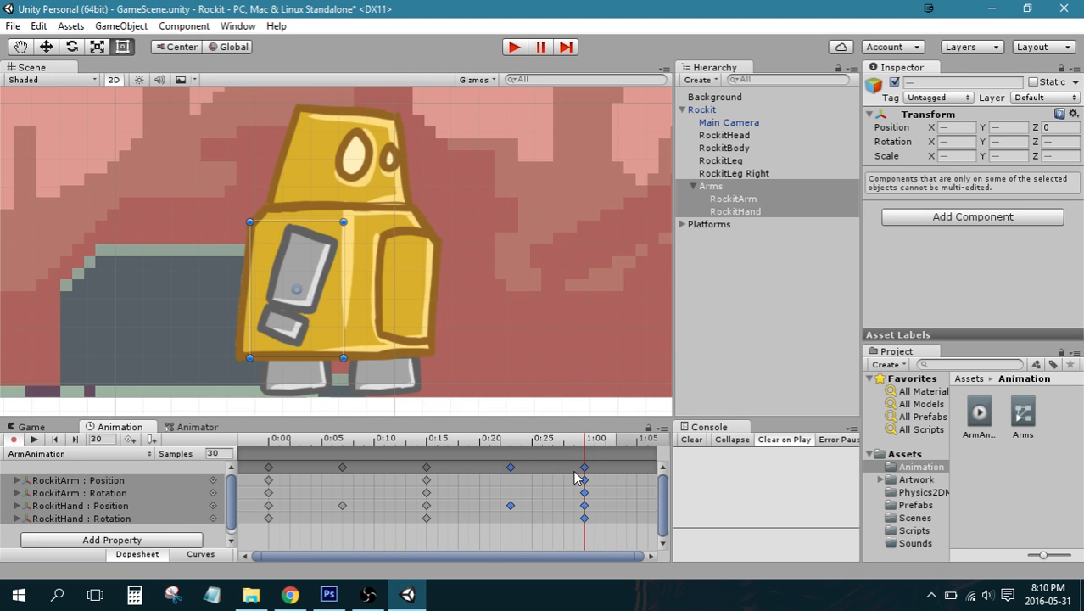
# Play ArmAnimation from frame 0 to preview the complete forward and return swing.
pyautogui.moveTo(581, 437); pyautogui.dragTo(216, 458)
pyautogui.click(34, 439)
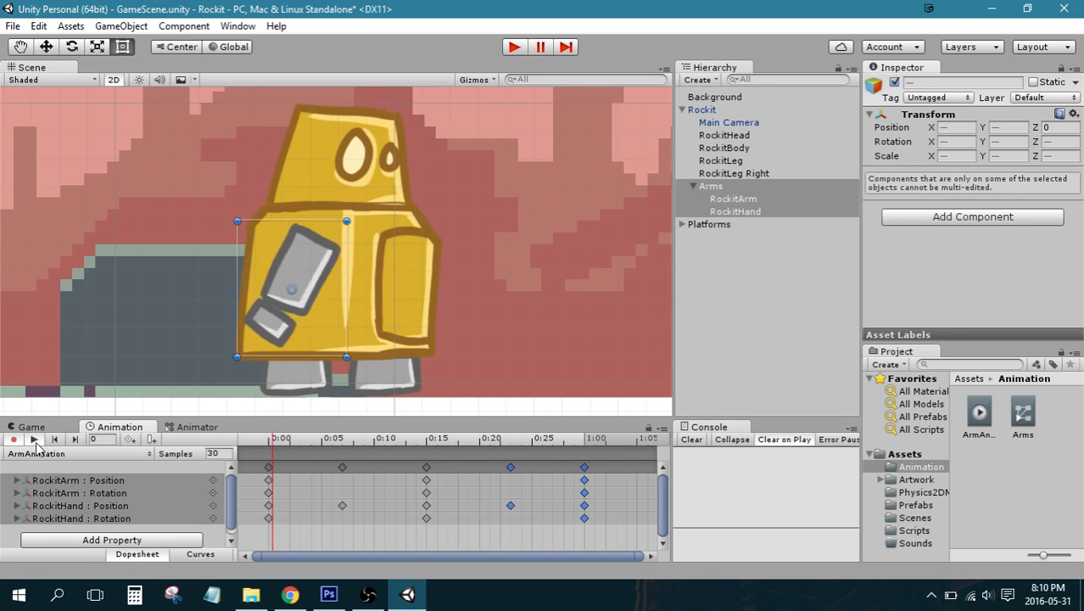
pyautogui.scroll(-3, 406, 303)
pyautogui.click(32, 450)
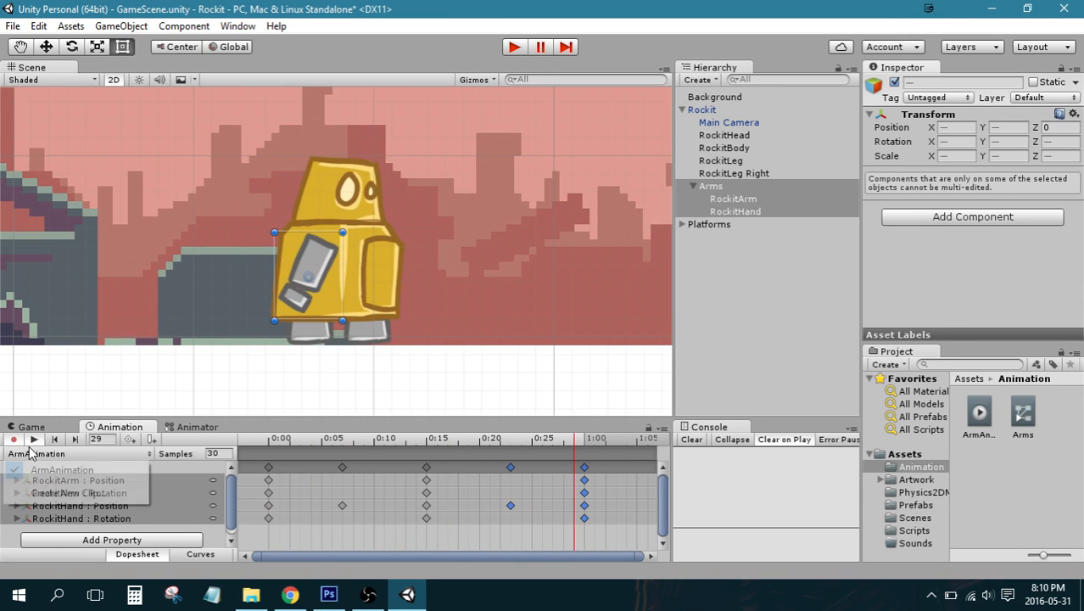
pyautogui.click(36, 440)
pyautogui.scroll(-1, 328, 502)
pyautogui.scroll(-2, 329, 506)
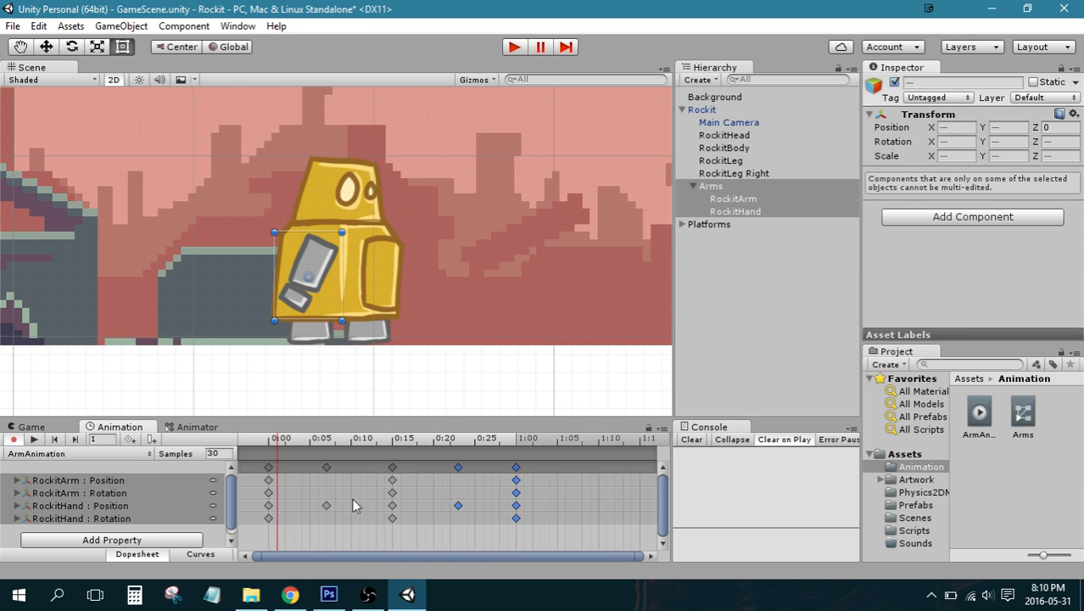
# Deselect all objects, run the game to test the arm animation on Rockit, and stop it.
pyautogui.click(762, 255)
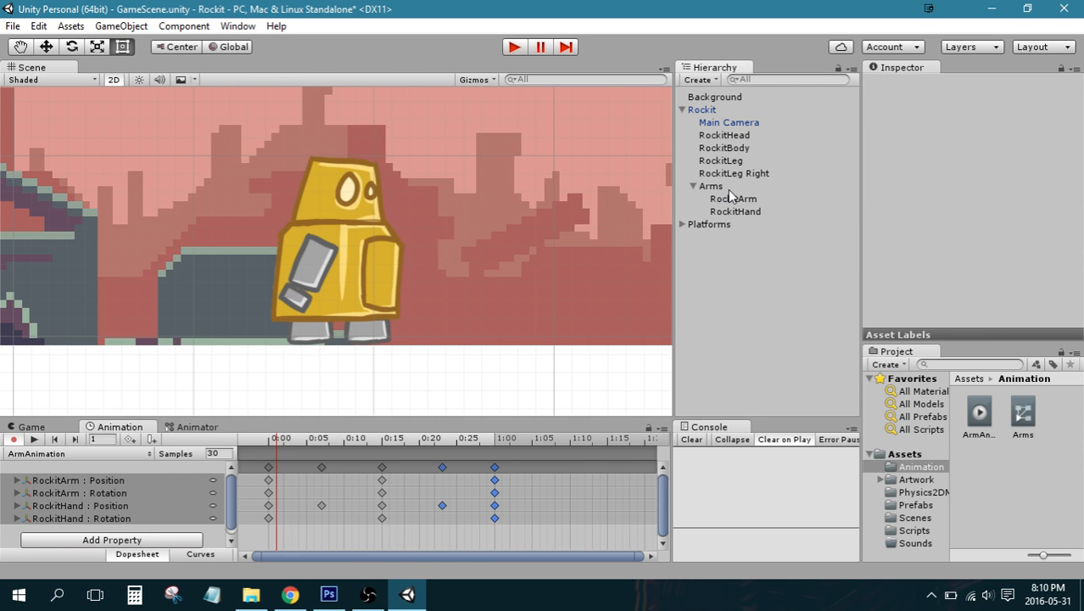
pyautogui.click(513, 48)
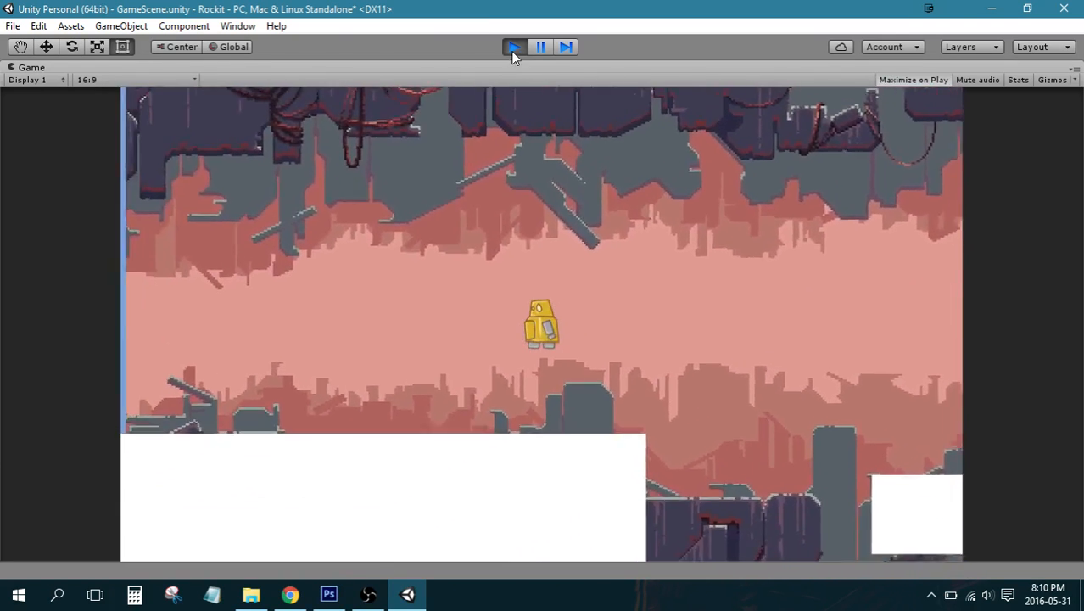
pyautogui.click(513, 47)
pyautogui.scroll(-5, 452, 266)
pyautogui.scroll(5, 348, 279)
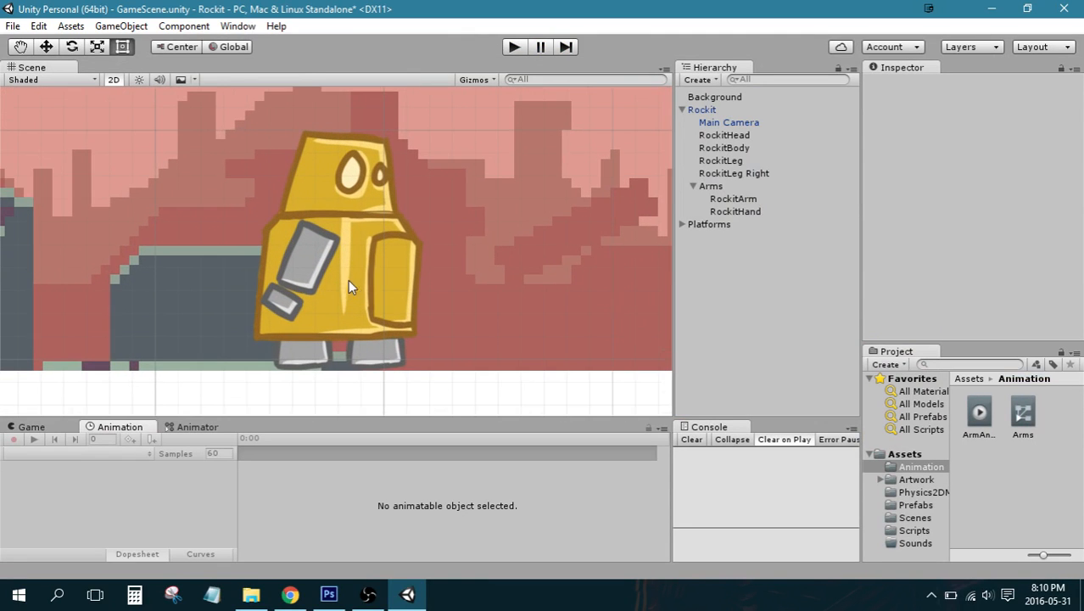
# Select the Arms object to reload its ArmAnimation clip, and set the playhead to frame 0.
pyautogui.click(736, 187)
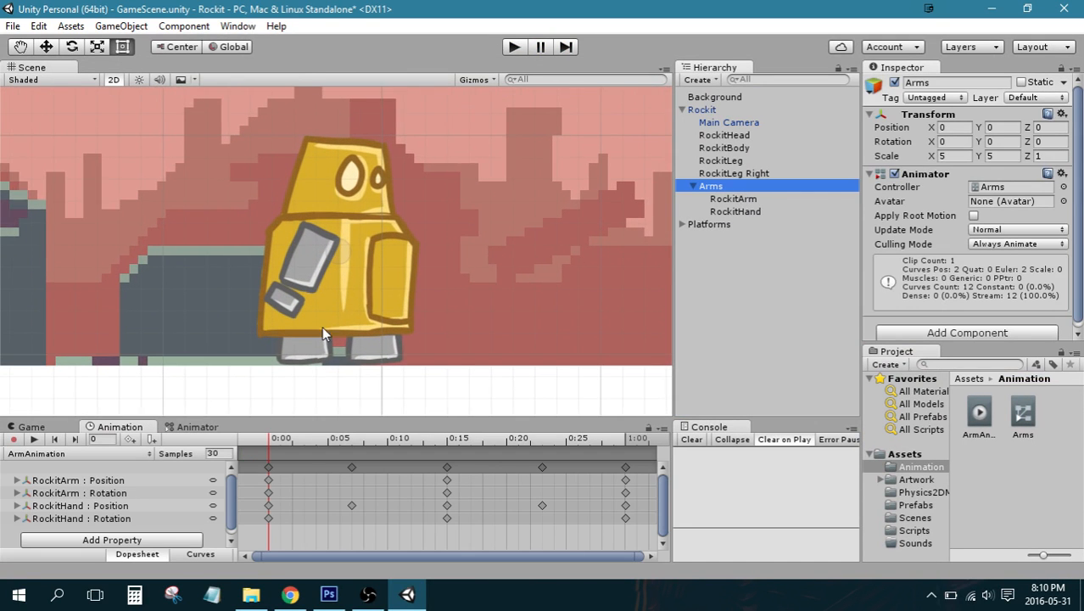
pyautogui.scroll(3, 322, 333)
pyautogui.scroll(-2, 307, 409)
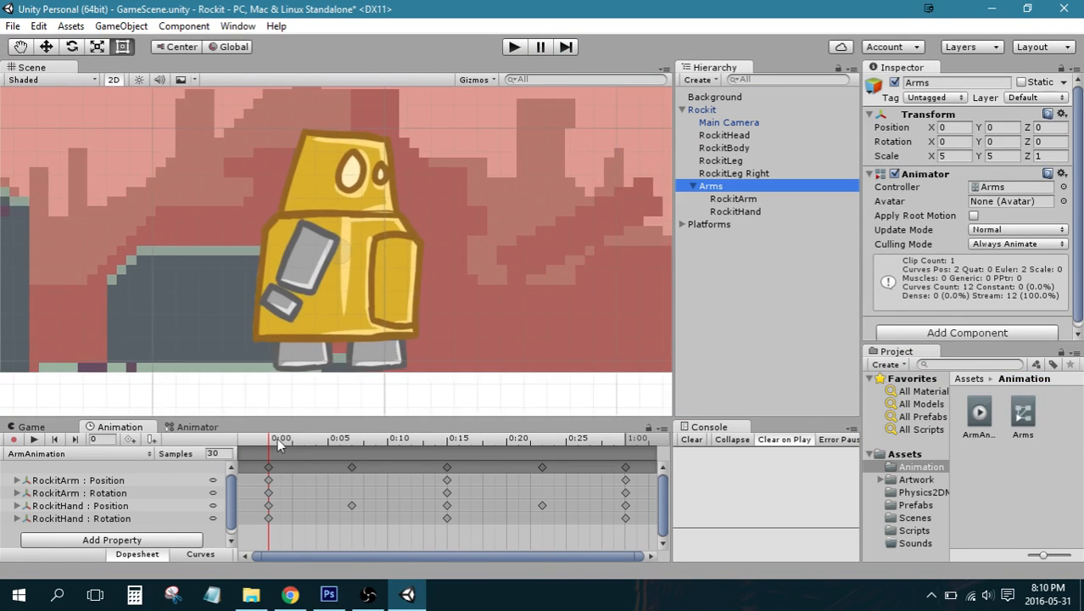
pyautogui.moveTo(276, 437); pyautogui.dragTo(253, 461)
pyautogui.click(368, 594)
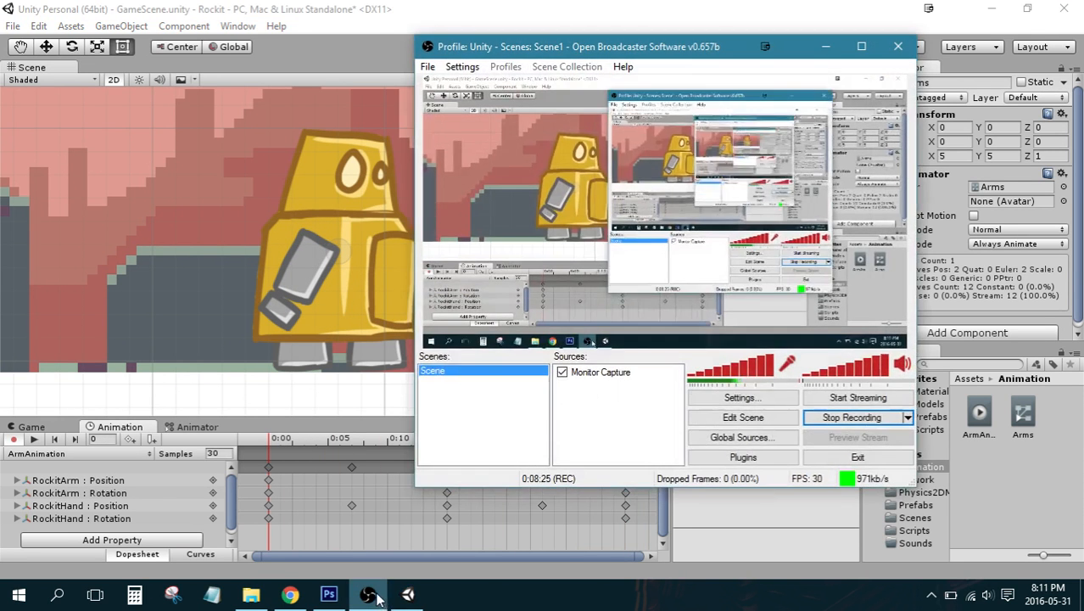
pyautogui.click(368, 594)
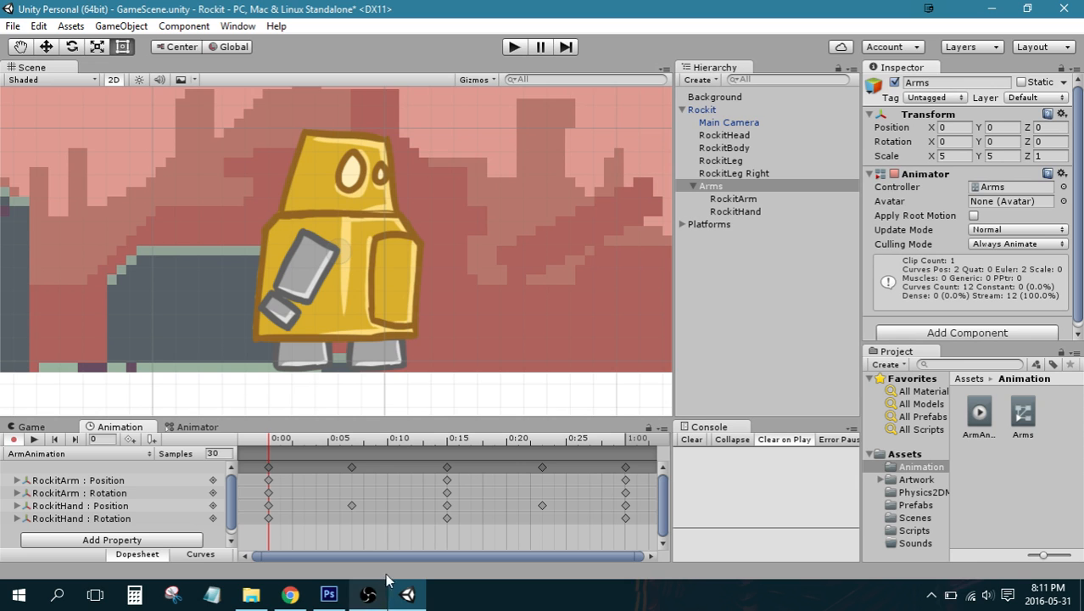
# Scrub through the ArmAnimation timeline to review the full swing, and return to frame 0.
pyautogui.moveTo(267, 448); pyautogui.dragTo(597, 447)
pyautogui.moveTo(533, 454); pyautogui.dragTo(210, 459)
pyautogui.moveTo(271, 438)
pyautogui.mouseDown()
pyautogui.moveTo(452, 439)
pyautogui.moveTo(265, 447)
pyautogui.mouseUp()
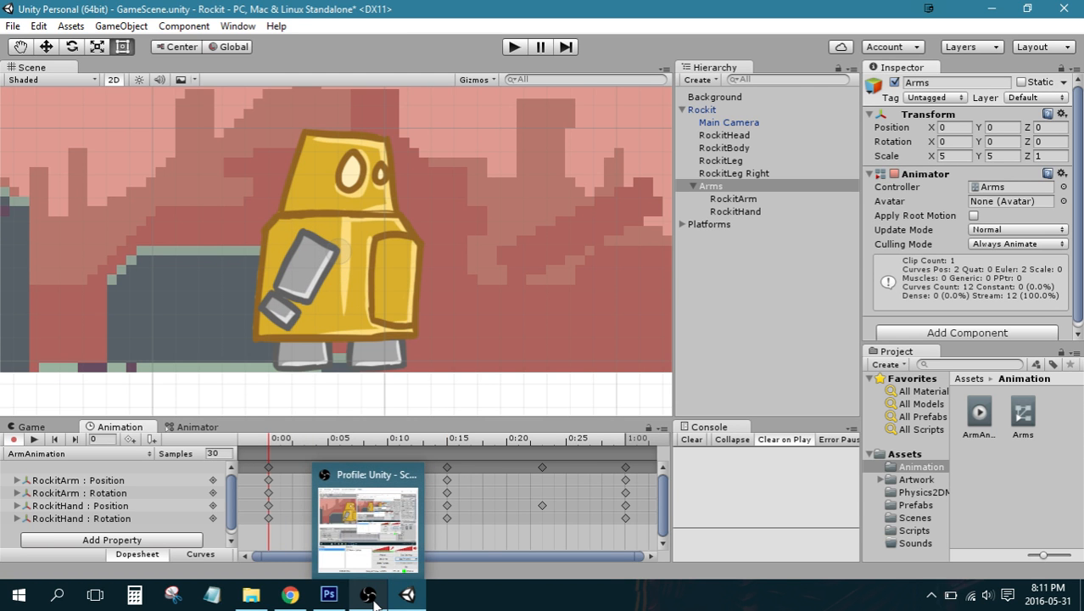